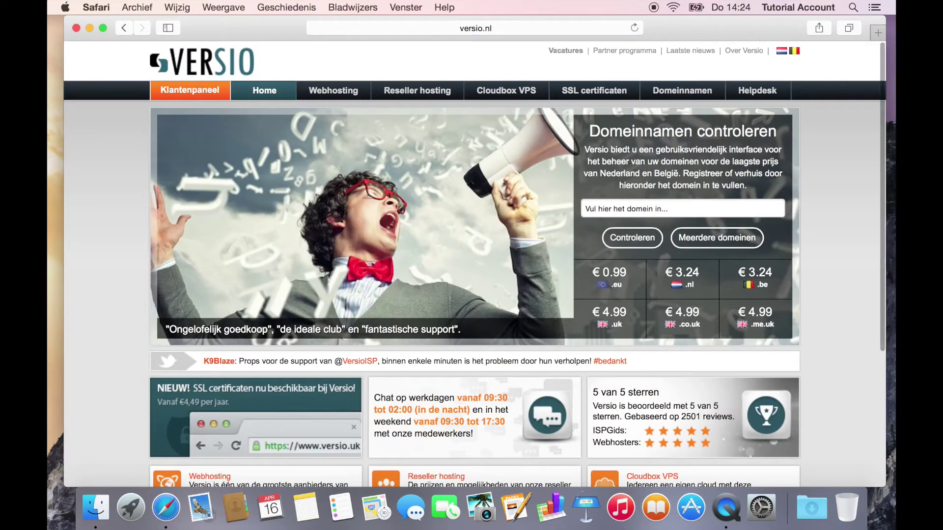
Step: Check availability of a first domain name, which turns out to be taken
left_click(715, 209)
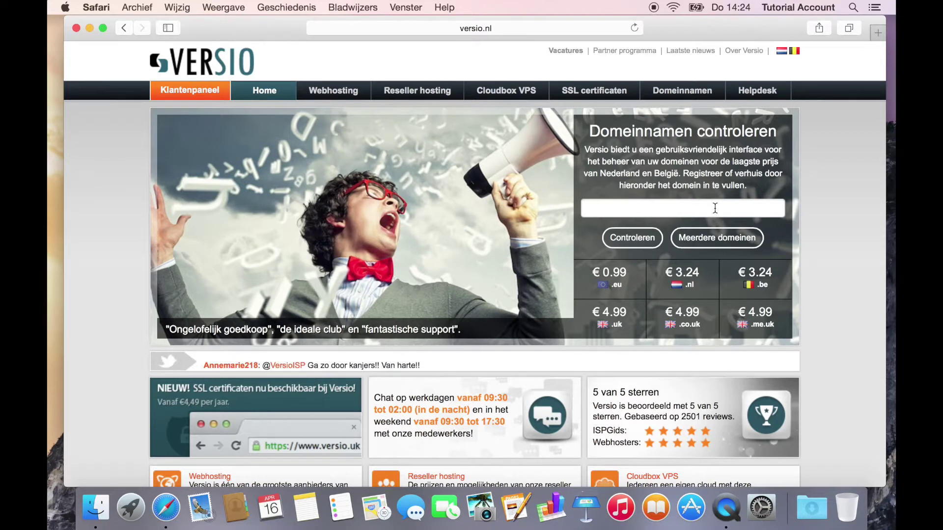
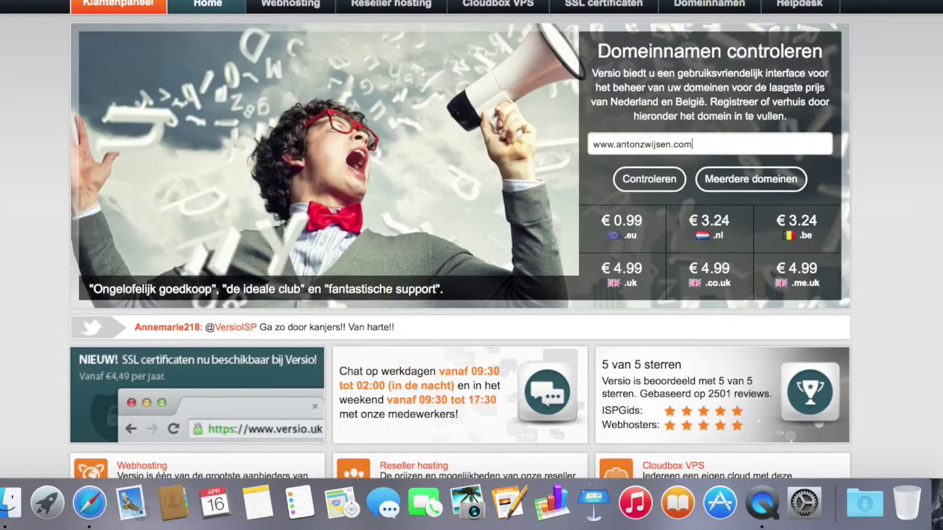
key("Return")
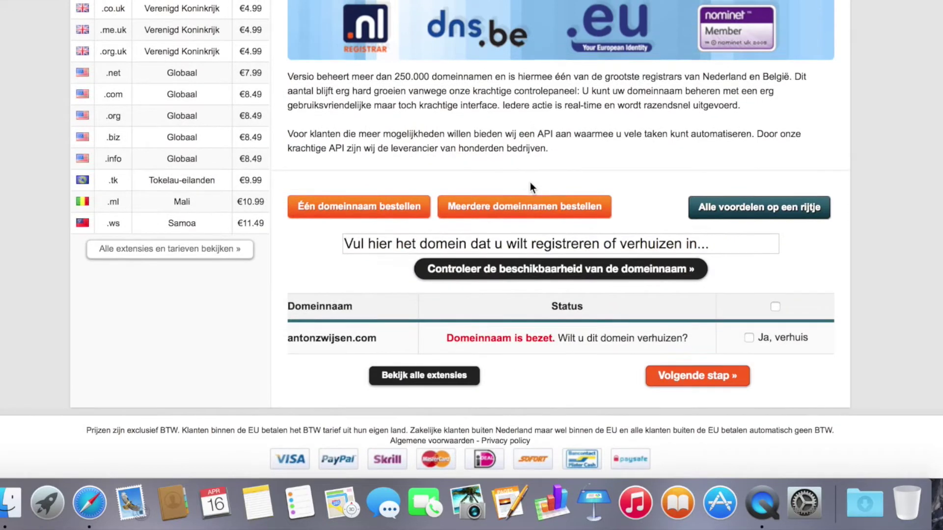
left_click(428, 243)
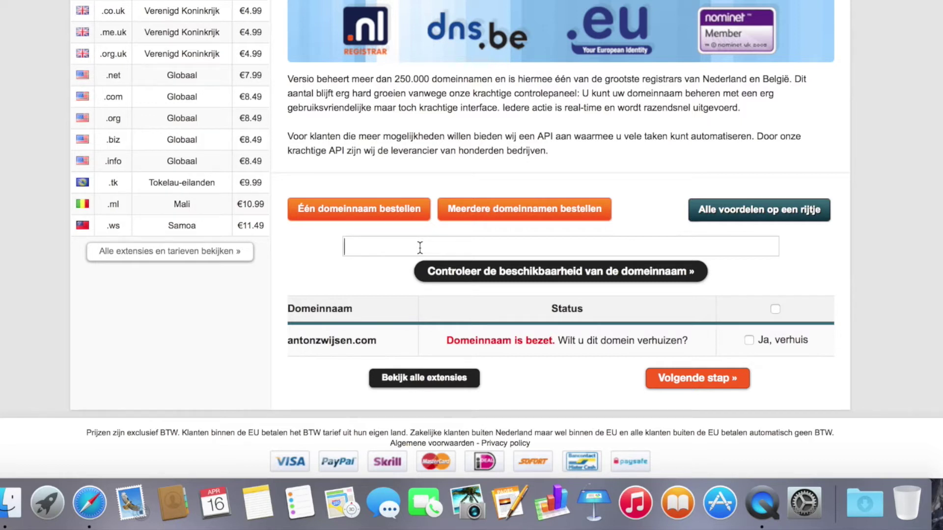
type("www.Iwantthisdomainformywebsite.com")
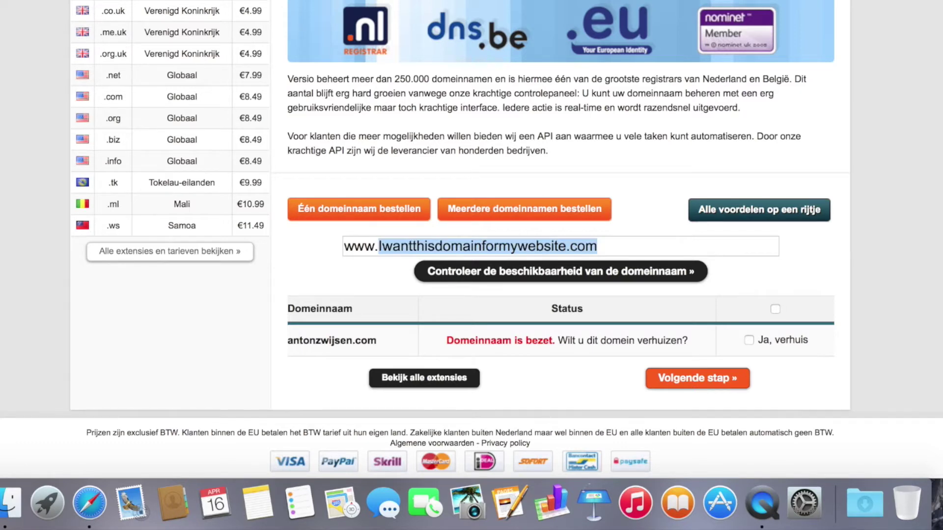
key("Return")
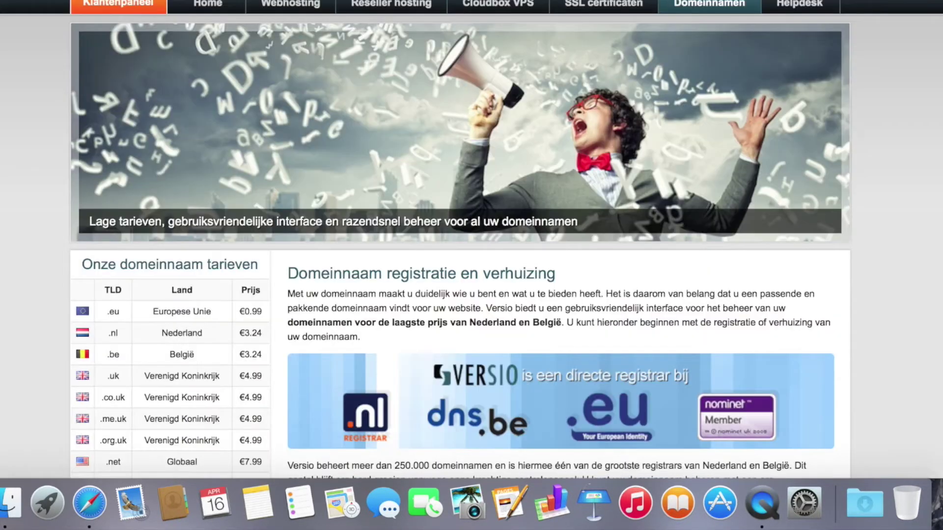
Step: Proceed with 'Ja, registreer' ticked for the free iwantthisdomainformywebsite.com via 'Volgende stap'
scroll(640, 323, "down", 10)
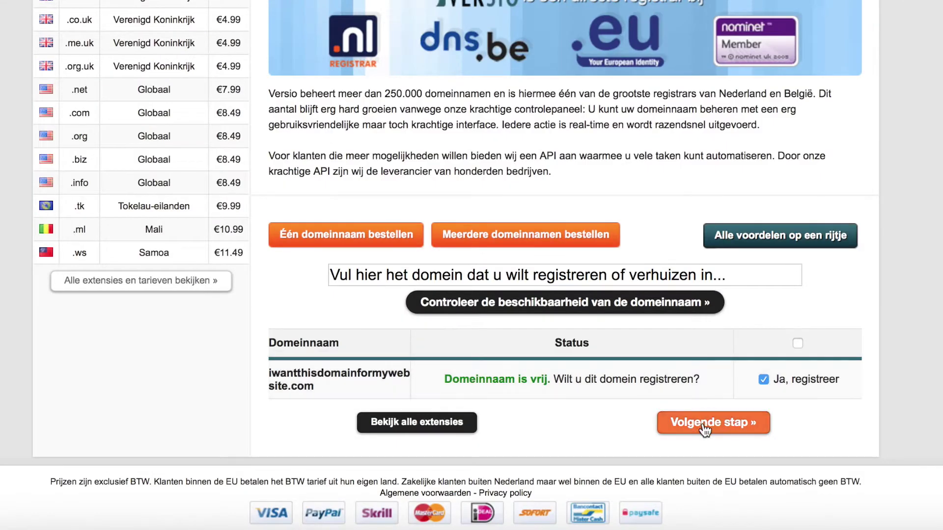
left_click(706, 427)
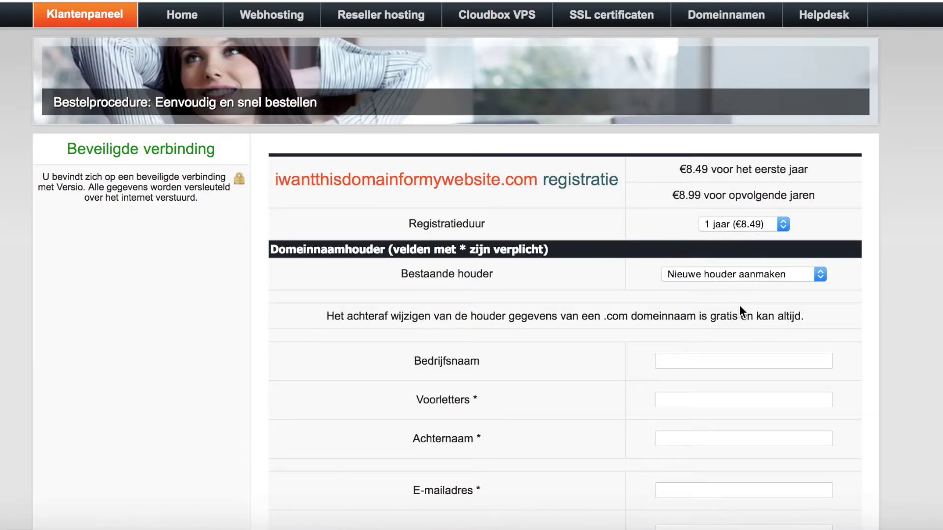
Step: Look through the Bestaande houder options on the order form without choosing one
scroll(882, 266, "down", 4)
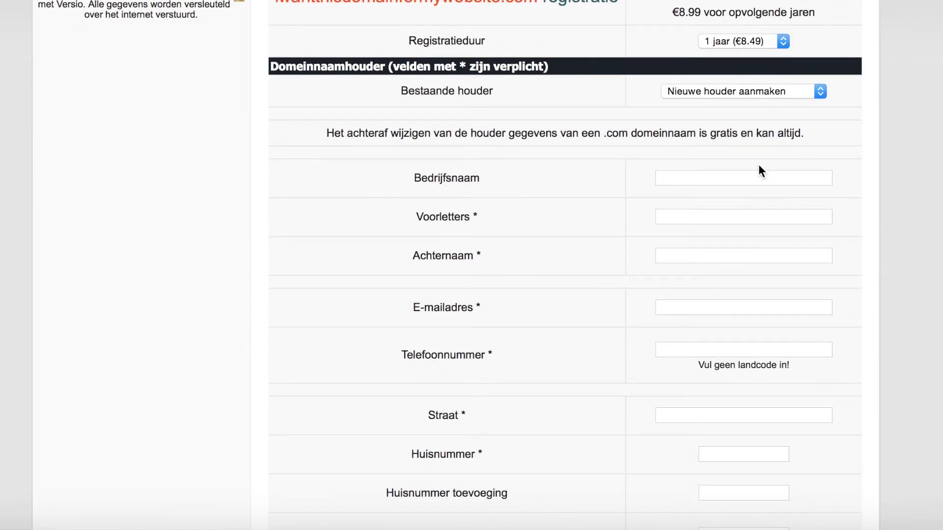
scroll(738, 222, "down", 4)
scroll(738, 224, "down", 2)
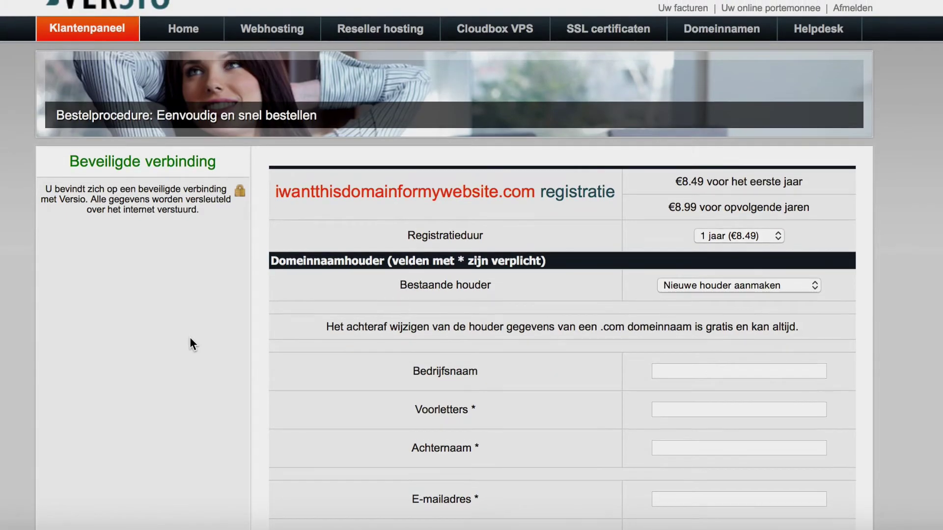
scroll(190, 339, "down", 5)
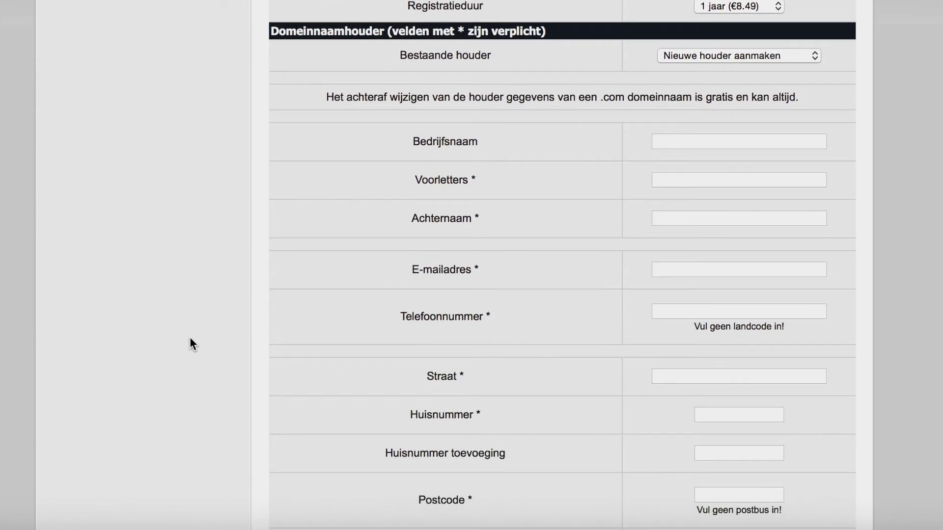
scroll(190, 338, "down", 2)
scroll(191, 338, "up", 4)
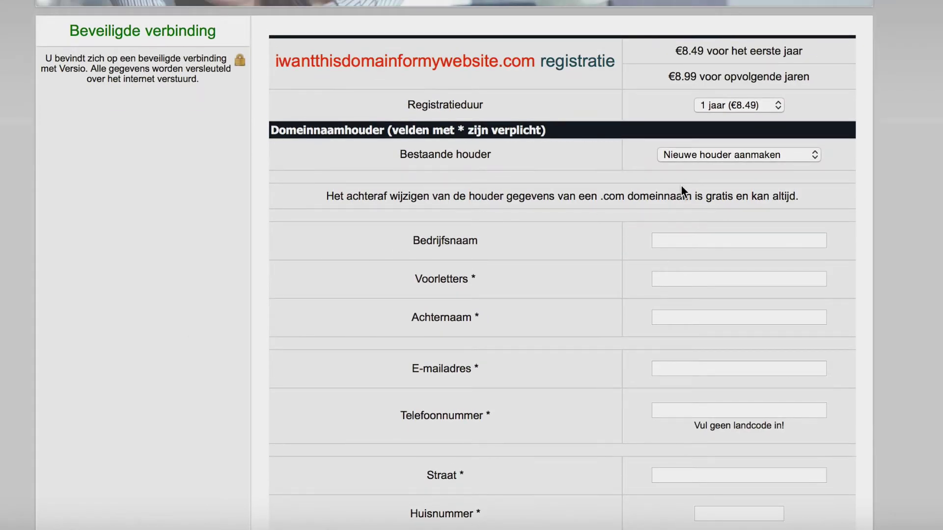
left_click(773, 152)
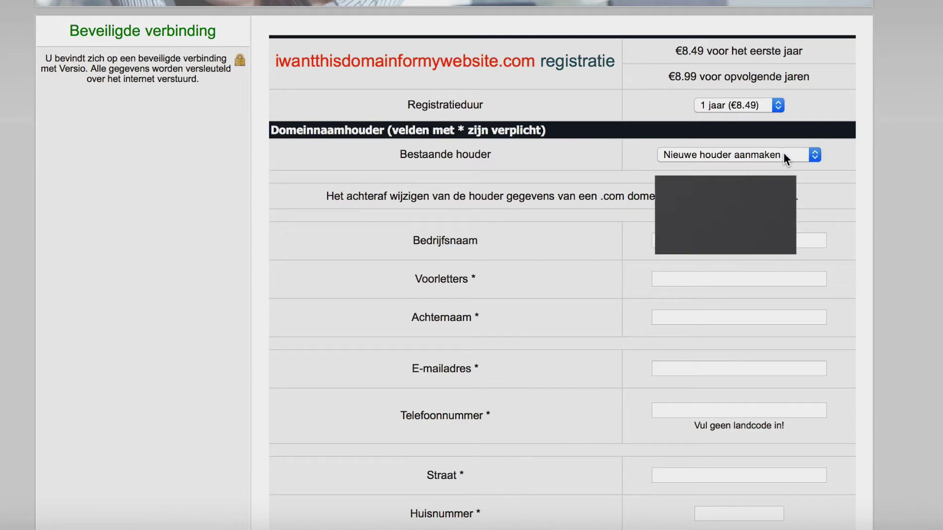
left_click(786, 153)
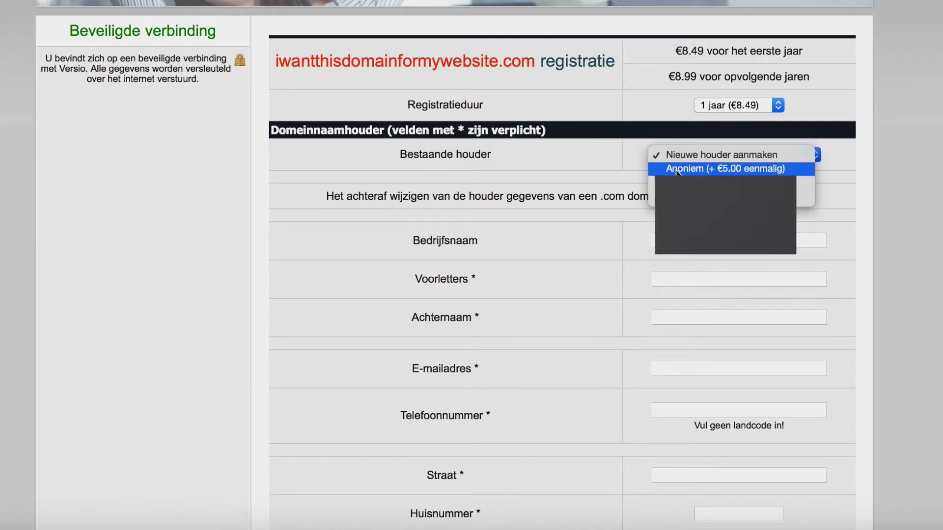
left_click(904, 222)
Step: Choose 'Ik wil de domeinnaam parkeren' and submit; the form reports missing holder initials
scroll(904, 222, "down", 6)
scroll(904, 222, "down", 6)
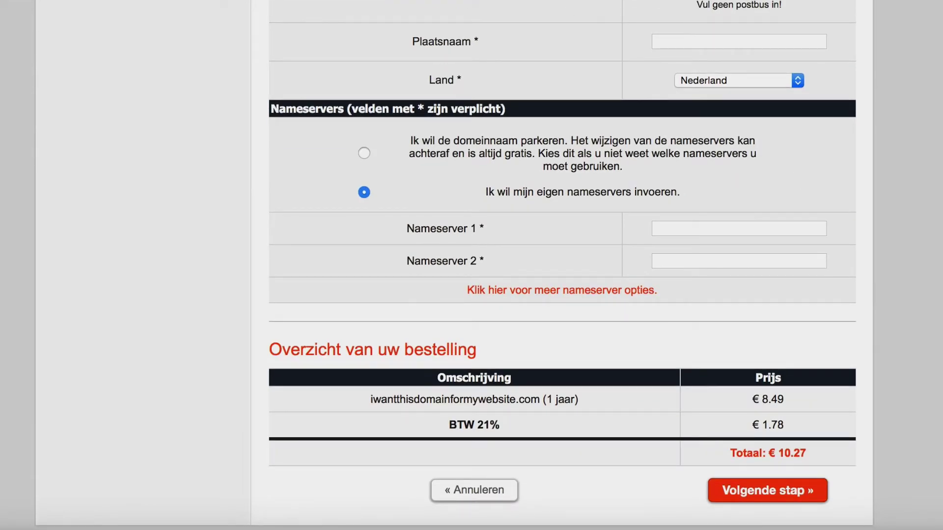
left_click(364, 153)
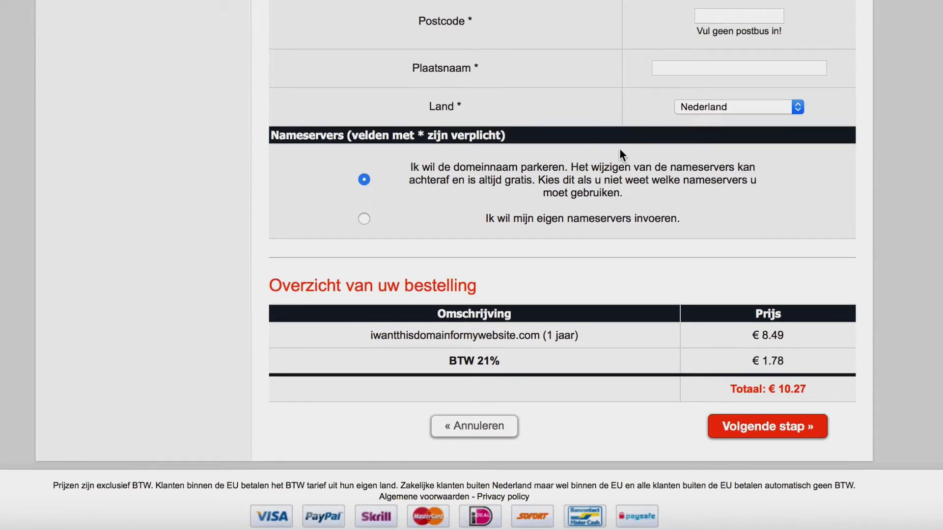
left_click(769, 431)
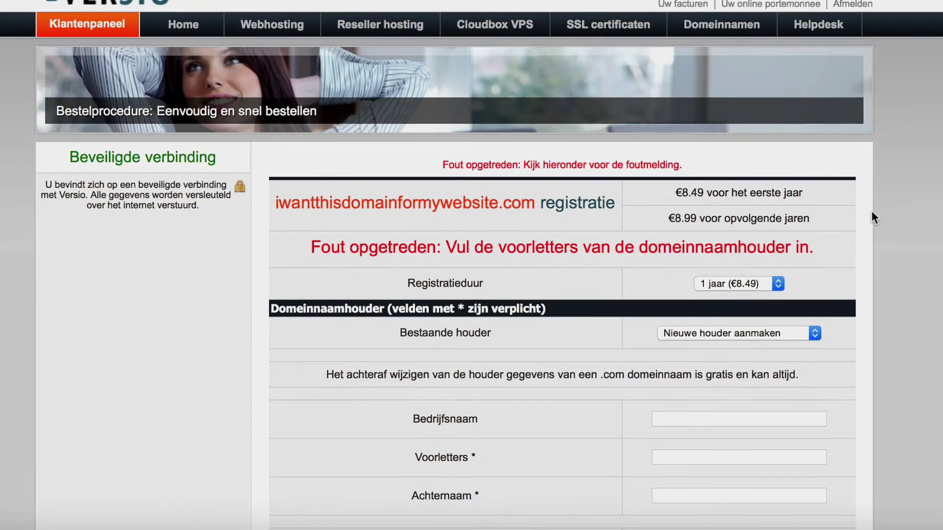
scroll(872, 216, "down", 7)
scroll(872, 212, "down", 9)
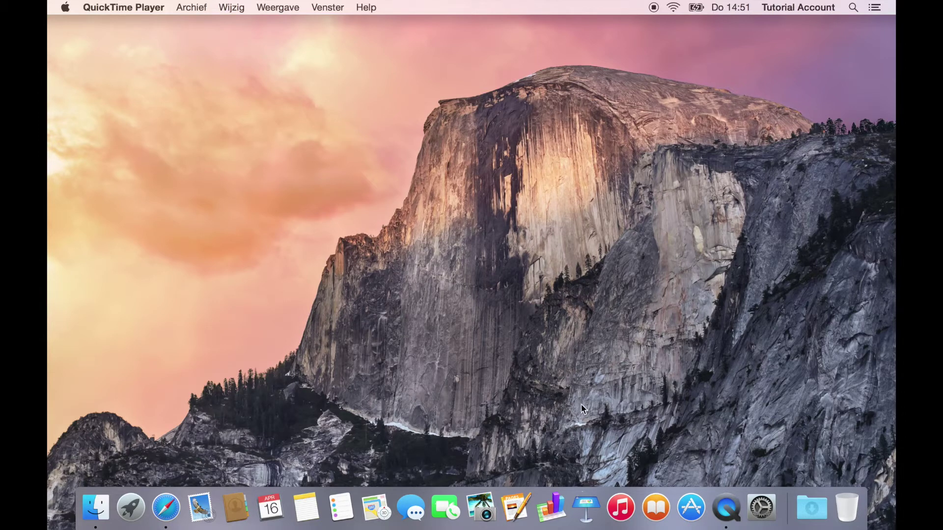
Step: Reopen Safari and load the versio.nl home page
left_click_drag(301, 149, 704, 364)
left_click(166, 507)
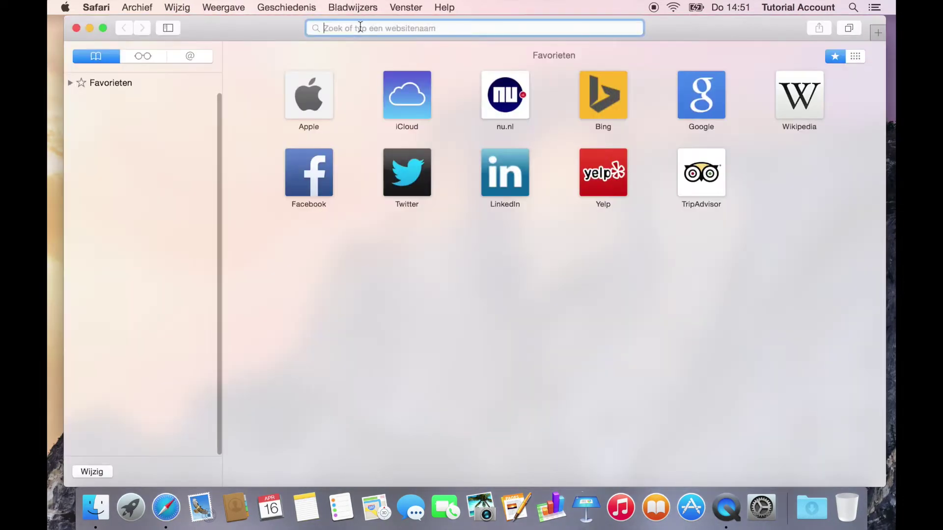
type("versio.")
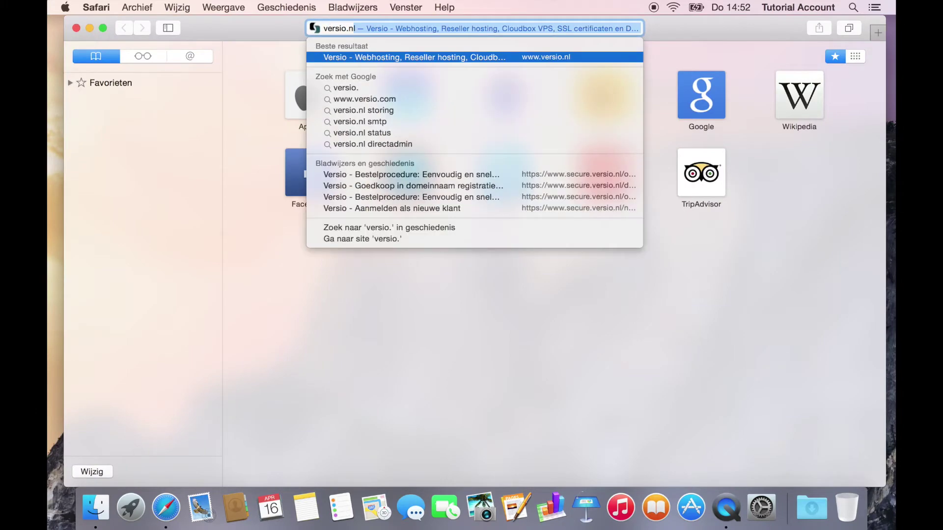
key("Return")
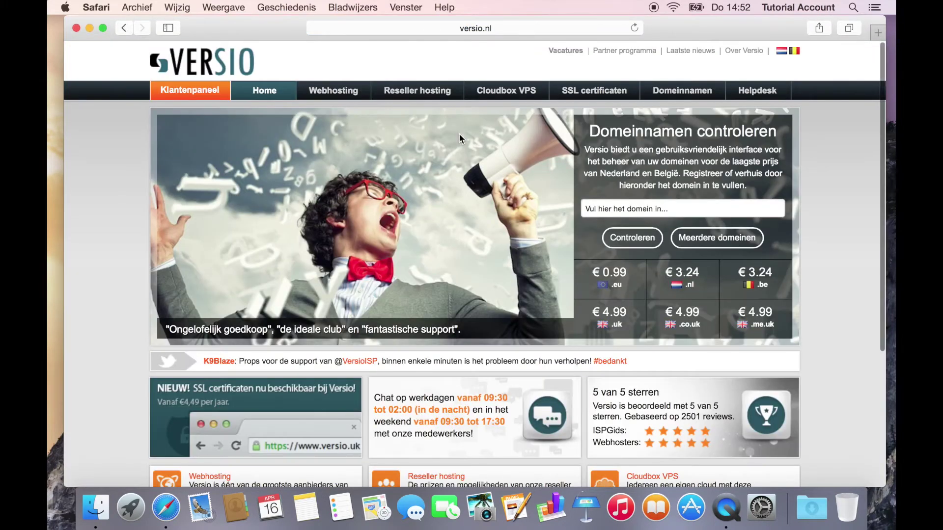
Step: Order Starter NL from the Webhosting package table, reaching its 12-month €7.26 order page
left_click(325, 94)
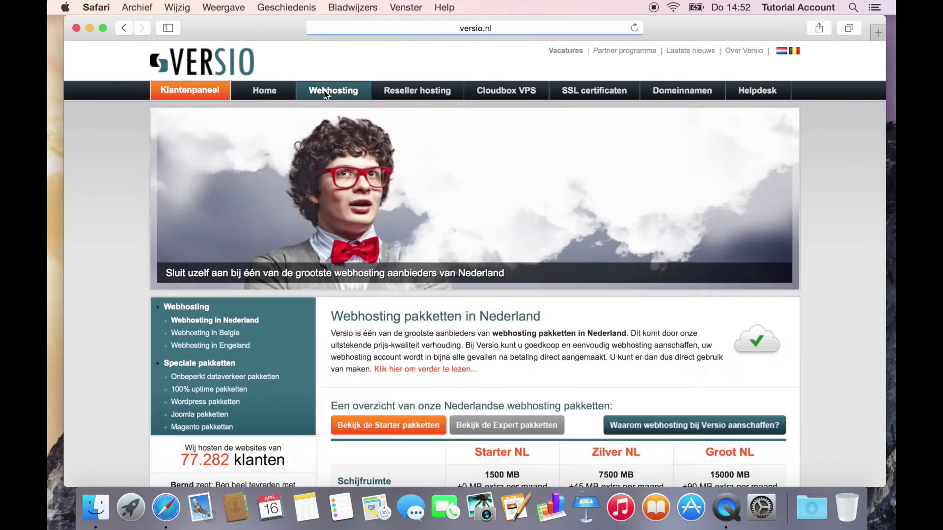
scroll(843, 288, "down", 10)
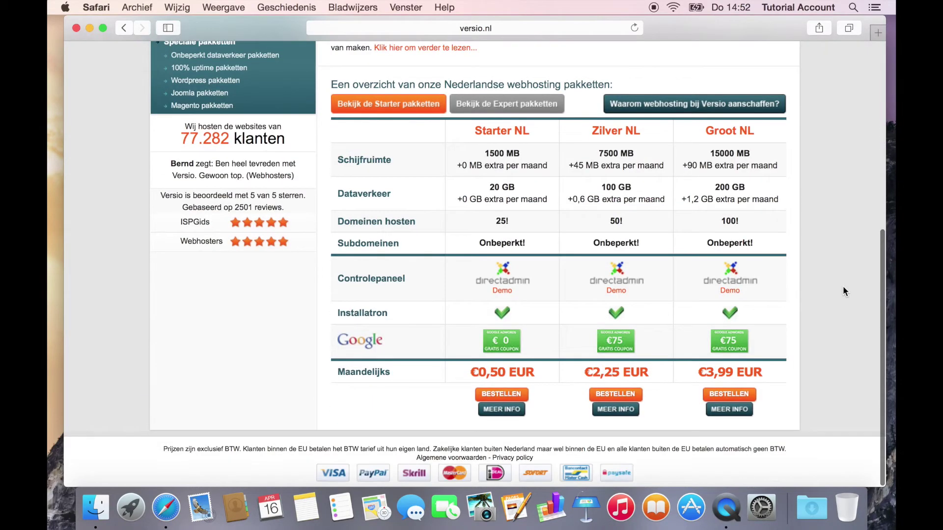
scroll(837, 252, "up", 10)
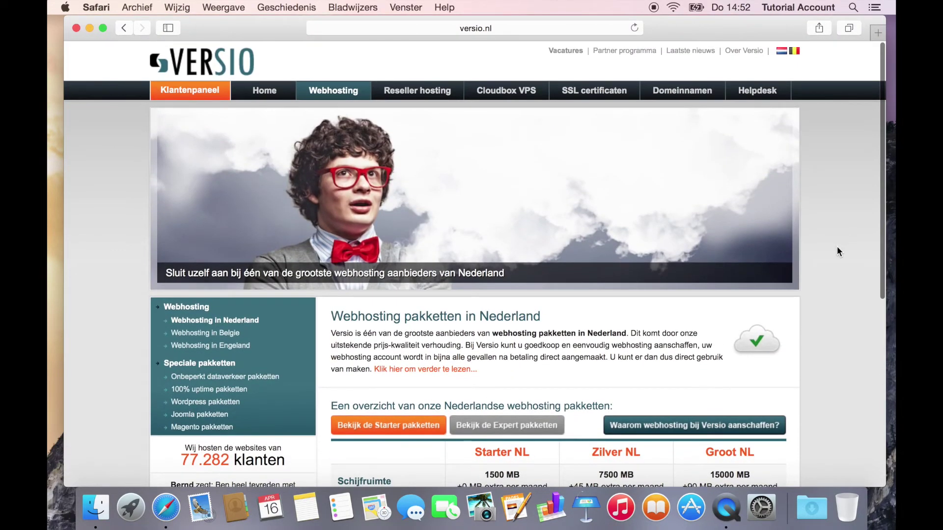
scroll(837, 252, "up", 1)
scroll(838, 251, "down", 10)
scroll(837, 250, "up", 10)
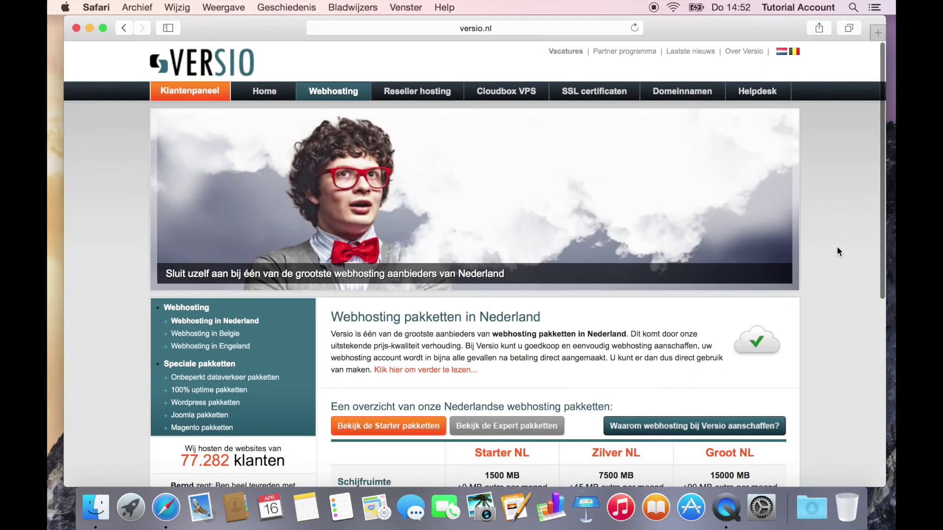
scroll(837, 251, "down", 10)
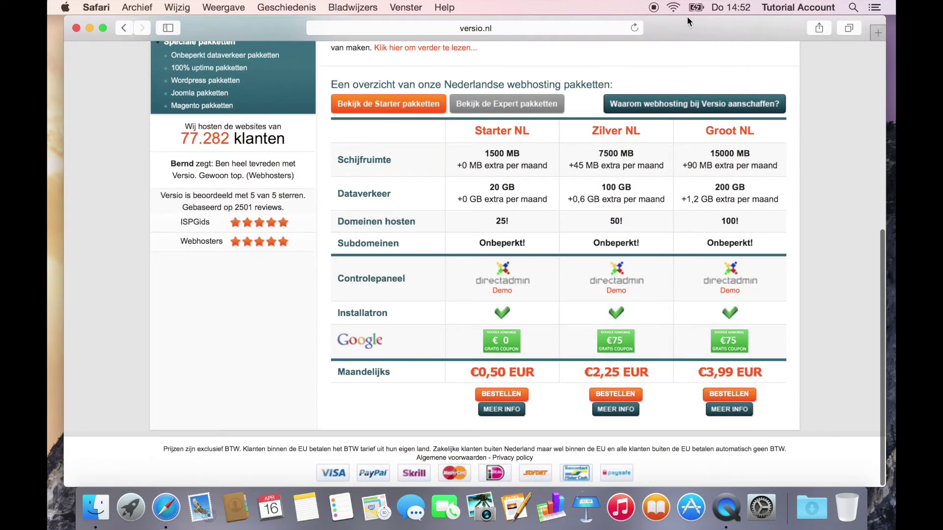
scroll(482, 273, "down", 2)
left_click_drag(472, 372, 534, 372)
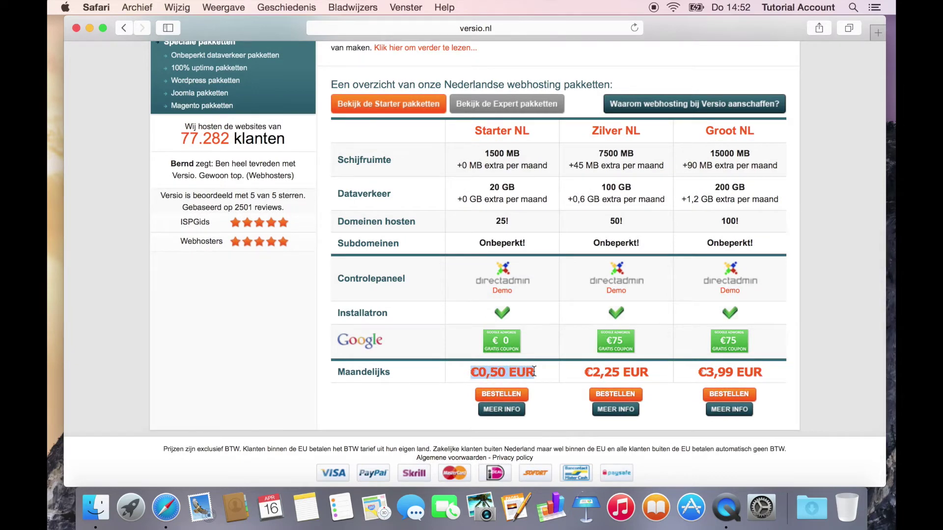
left_click(492, 375)
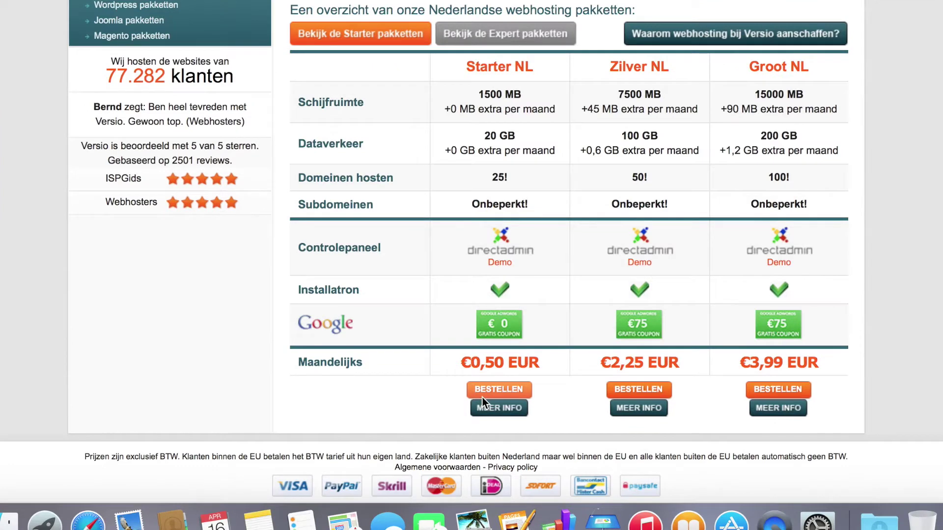
left_click(483, 399)
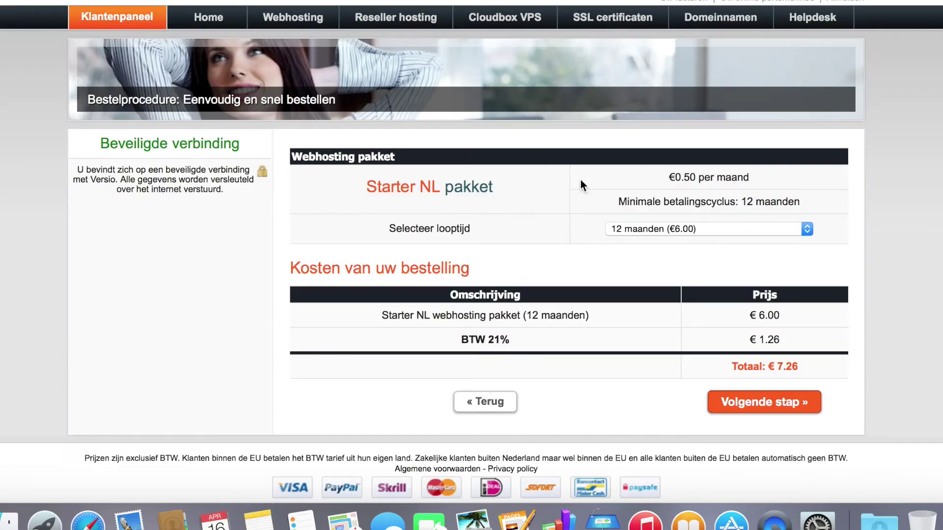
Step: Review the Starter NL 12-month line and €7.26 total at the add-domain step
scroll(874, 225, "down", 1)
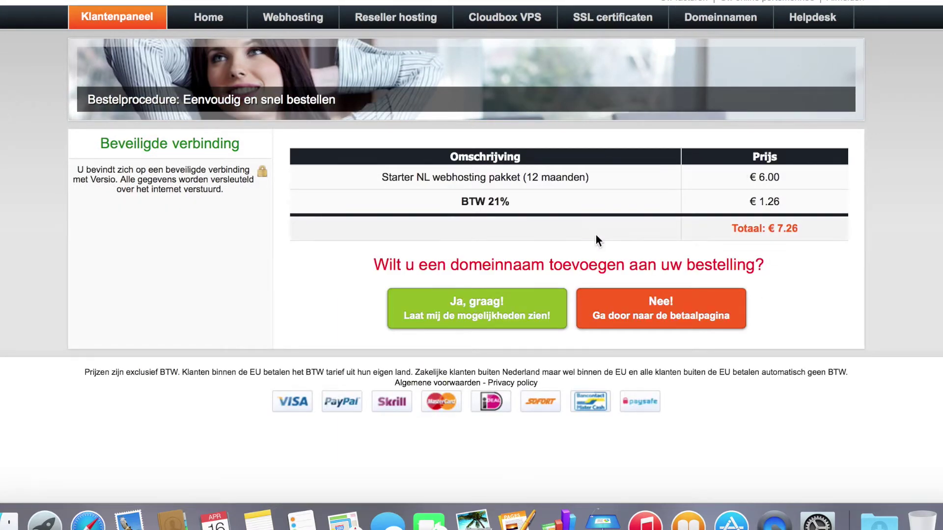
left_click_drag(382, 177, 635, 173)
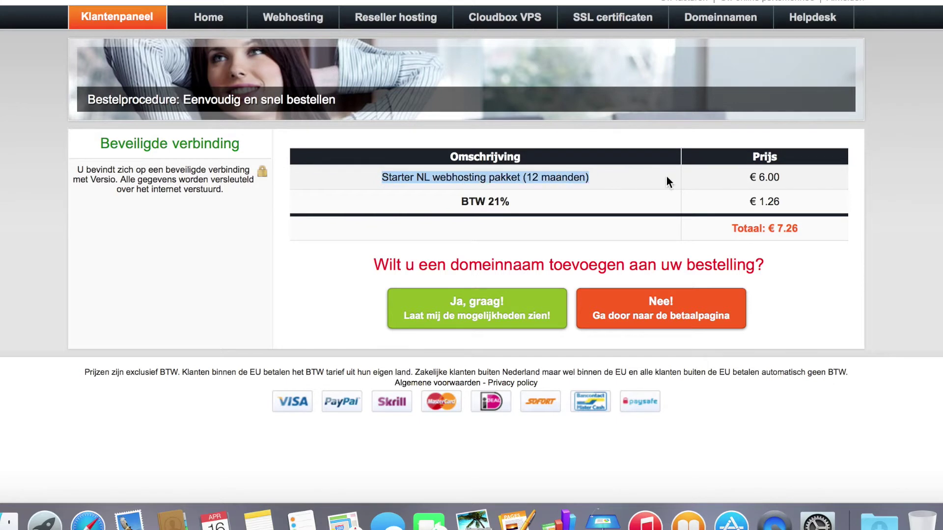
left_click_drag(811, 229, 708, 231)
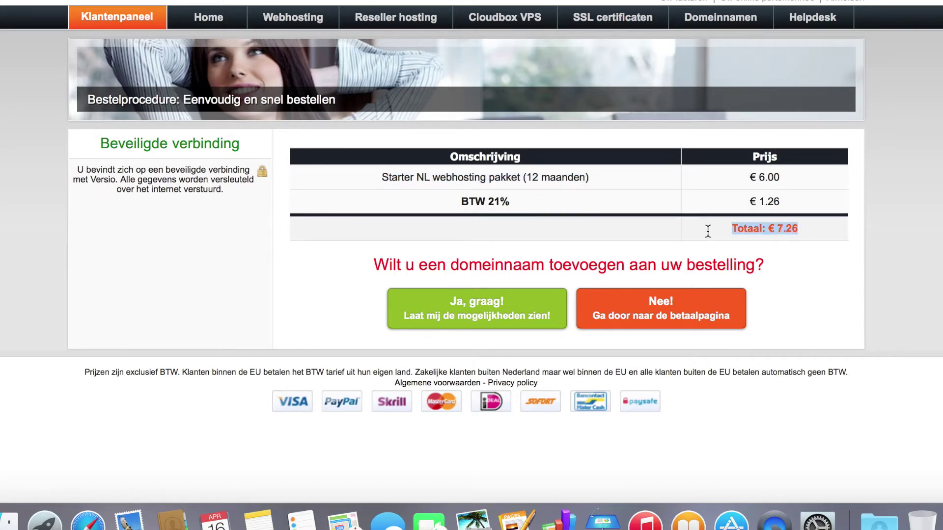
left_click(676, 231)
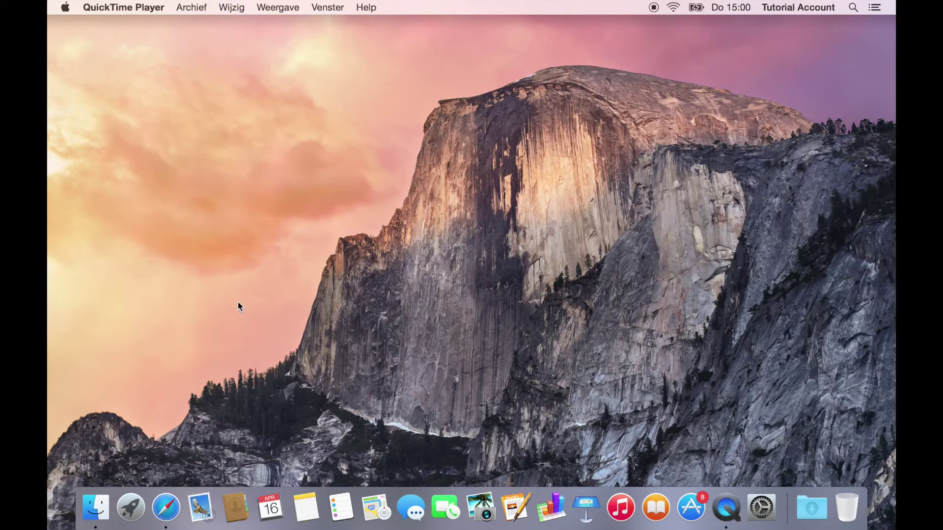
Step: Reopen Safari, load versio.nl and enter the Klantenpaneel customer panel
left_click(166, 508)
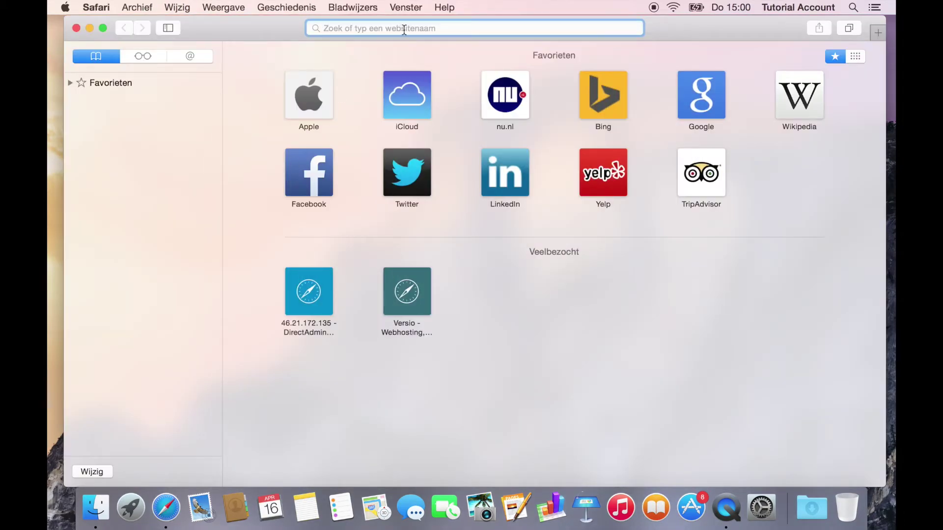
type("versio.nl")
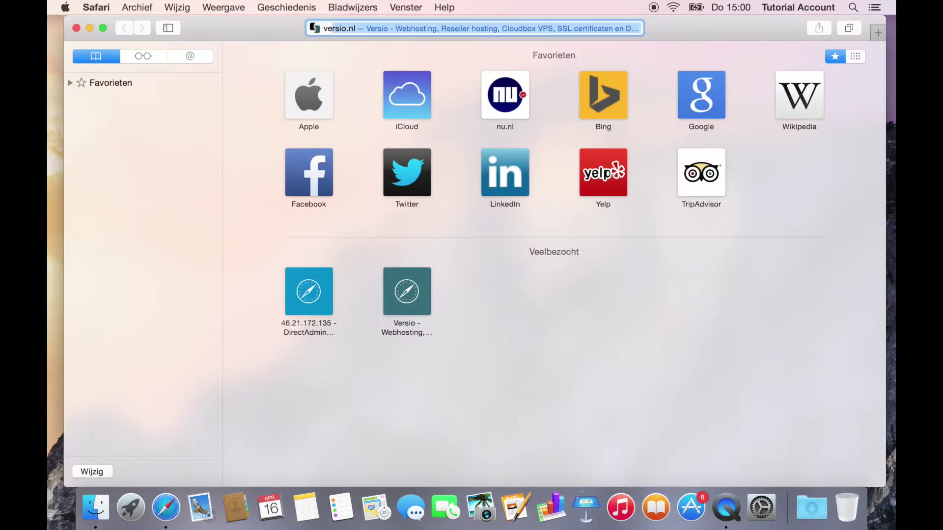
key("Return")
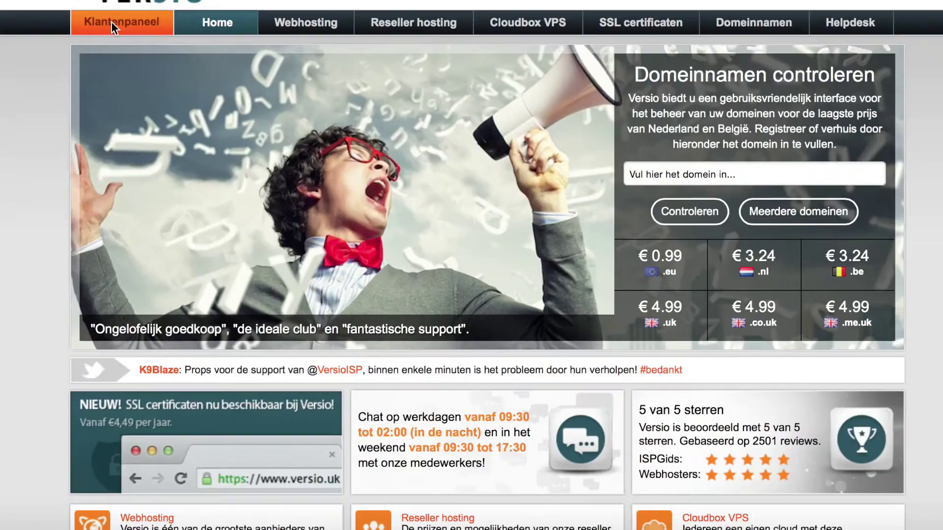
left_click(182, 90)
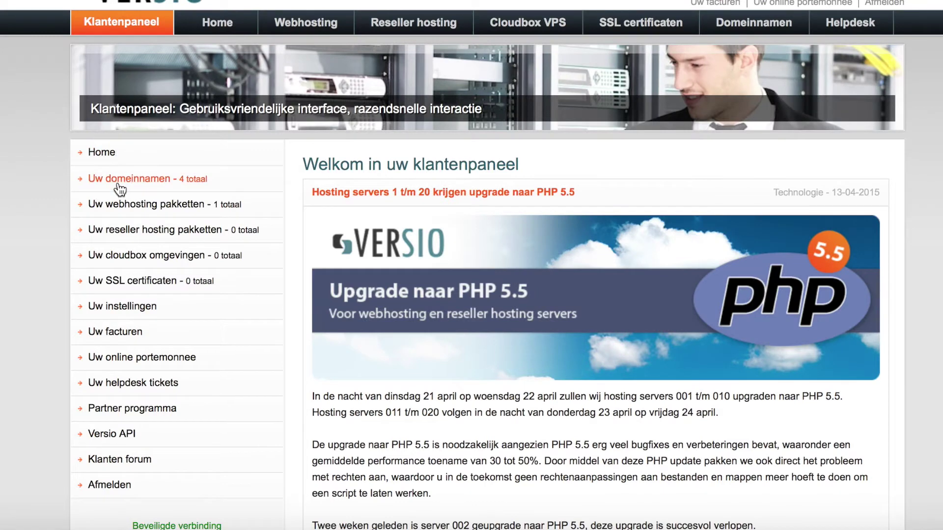
Step: Open andalusia4all.com from the domain overview and choose Nameservers/DNS > Koppelen aan webhosting account
left_click(119, 187)
left_click(118, 196)
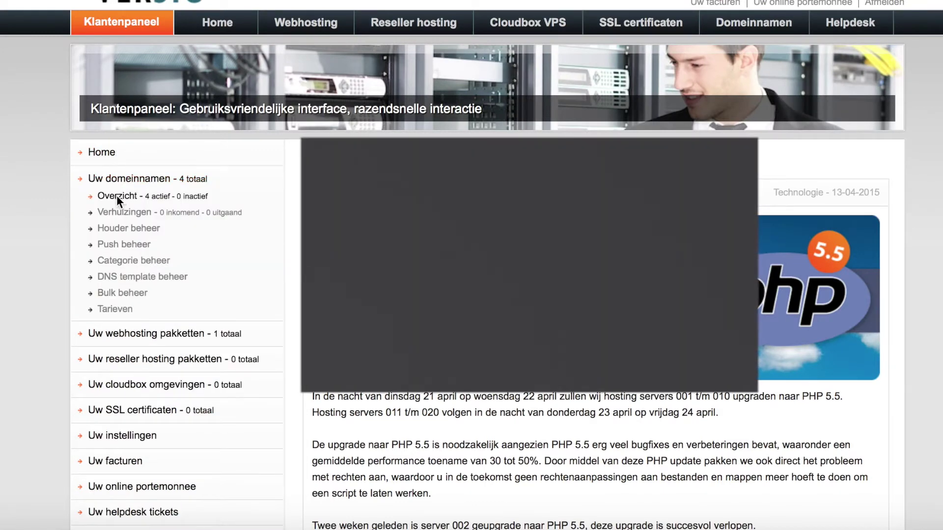
scroll(117, 196, "down", 3)
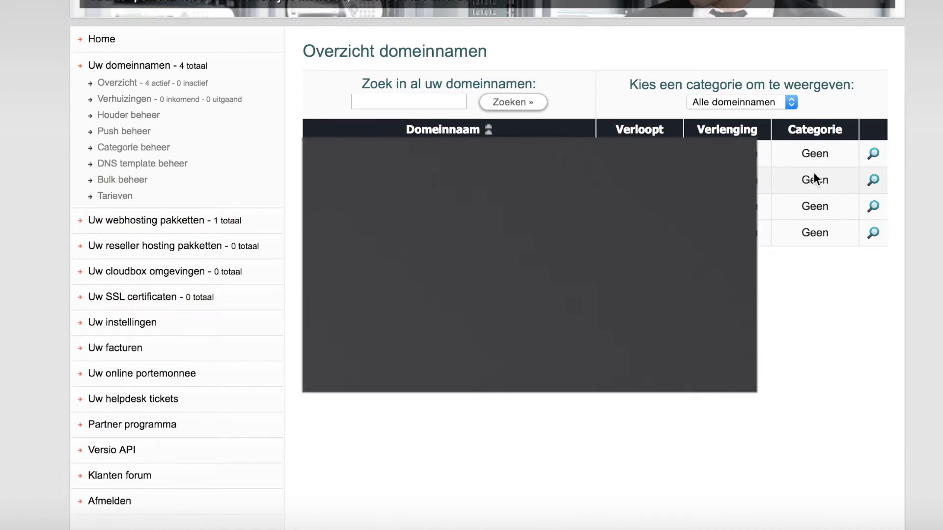
left_click(874, 180)
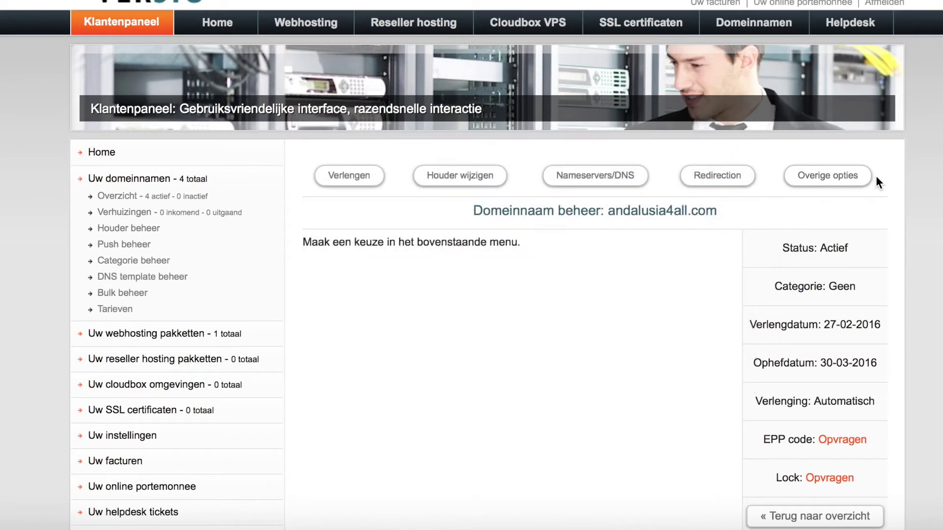
left_click(588, 182)
scroll(588, 182, "down", 5)
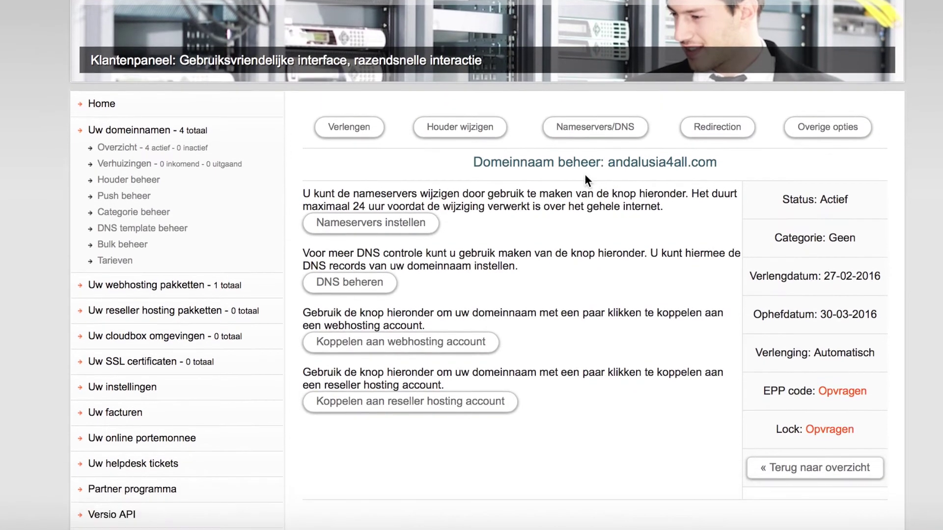
left_click(426, 251)
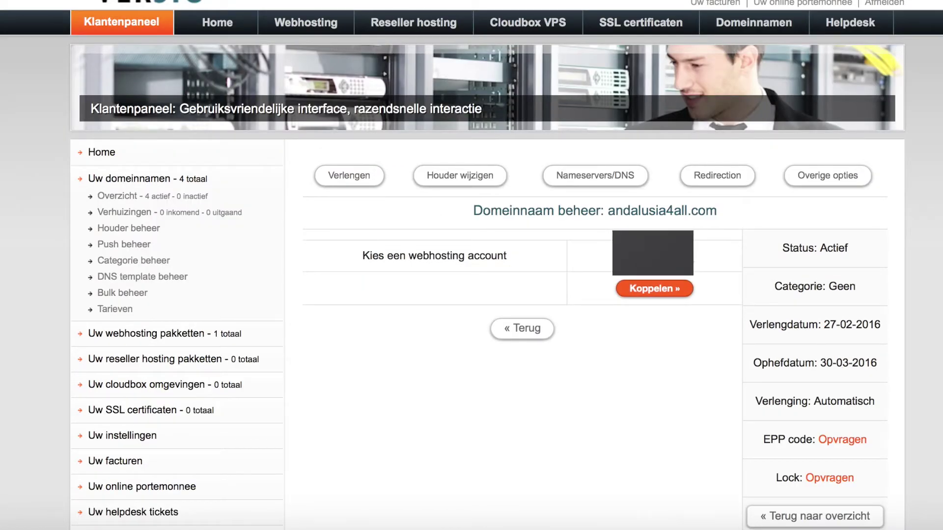
left_click(653, 256)
Step: Link andalusia4all.com to the chosen webhosting account and open DirectAdmin's Domain Administration
left_click(710, 250)
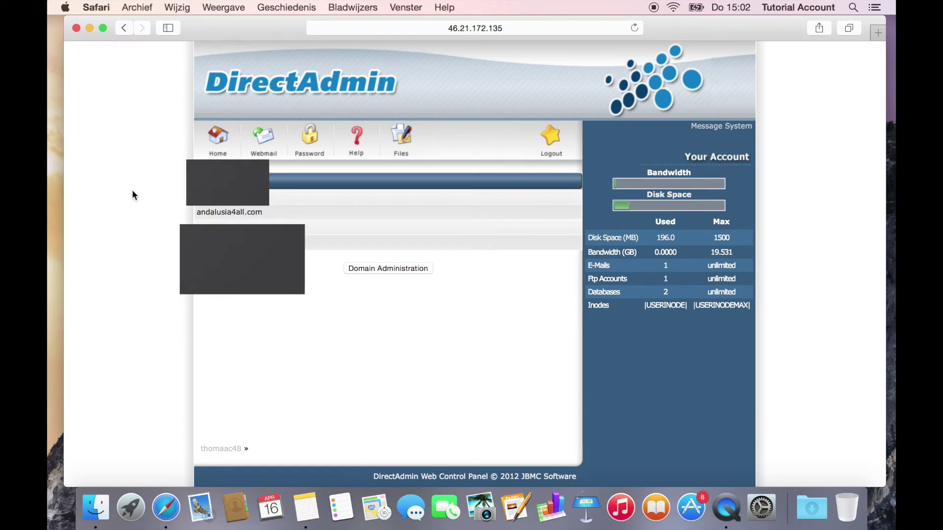
left_click(391, 268)
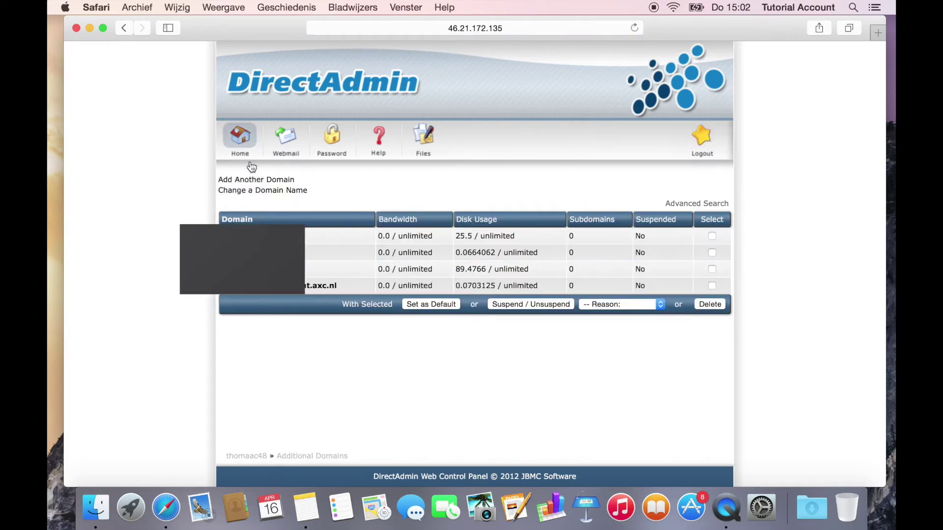
Step: Create andalusia4all.com via Add Another Domain, replacing the domain.com placeholder
left_click(248, 179)
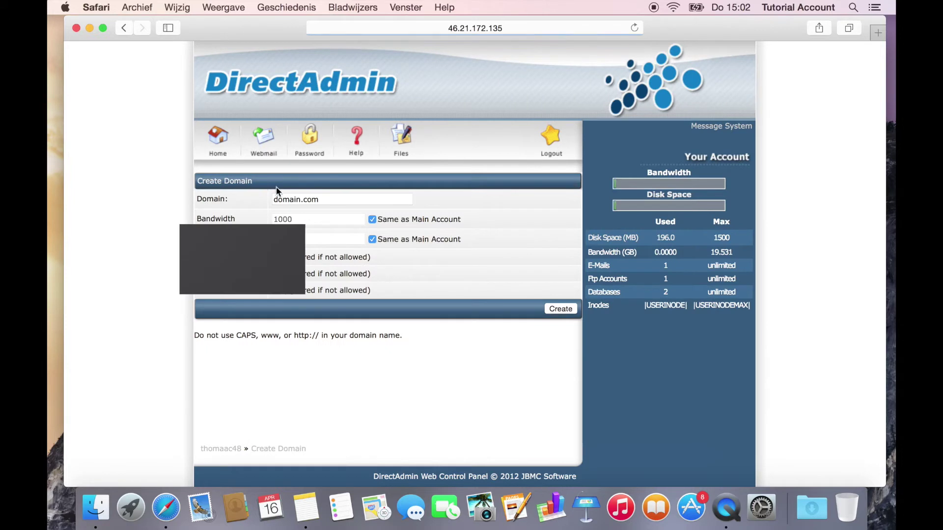
mouse_move(302, 199)
left_mouse_down()
mouse_move(277, 200)
mouse_move(310, 200)
left_mouse_up()
left_click(340, 198)
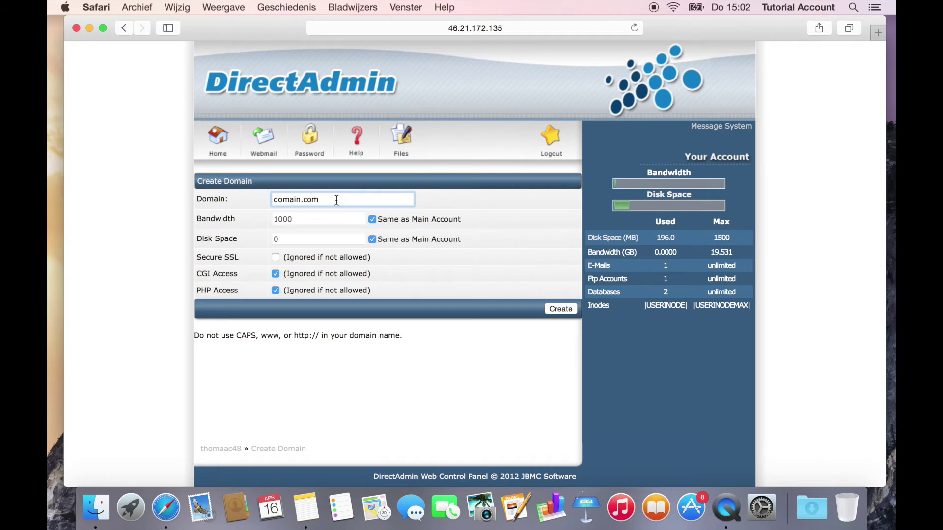
key("super+Left")
type("www")
key("BackSpace")
key("BackSpace")
key("BackSpace")
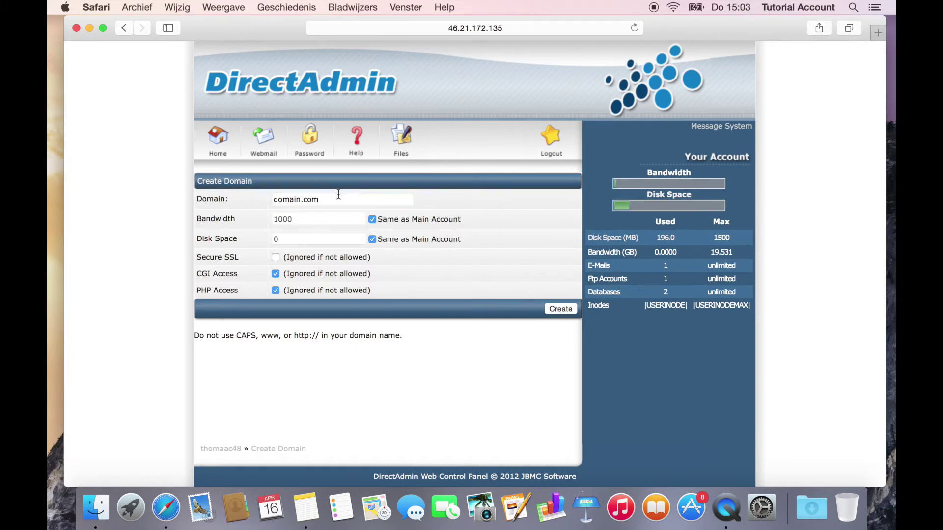
left_click_drag(327, 200, 280, 201)
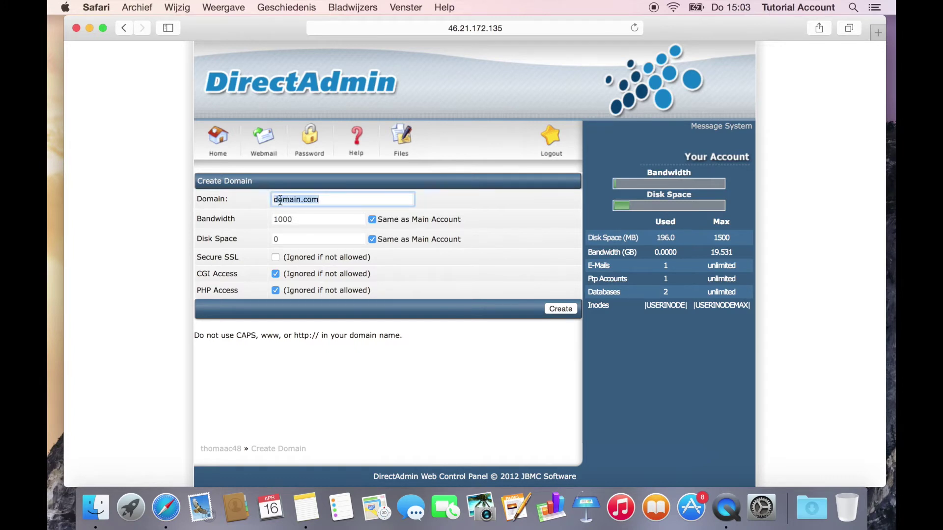
left_click(562, 309)
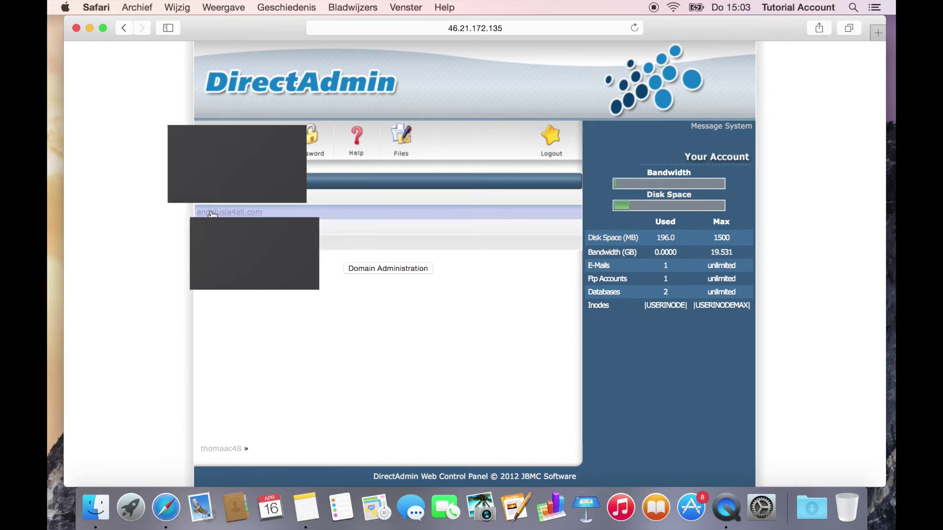
Step: Open andalusia4all.com's full Installatron app list and scroll to Content Management apps like WordPress
left_click(212, 214)
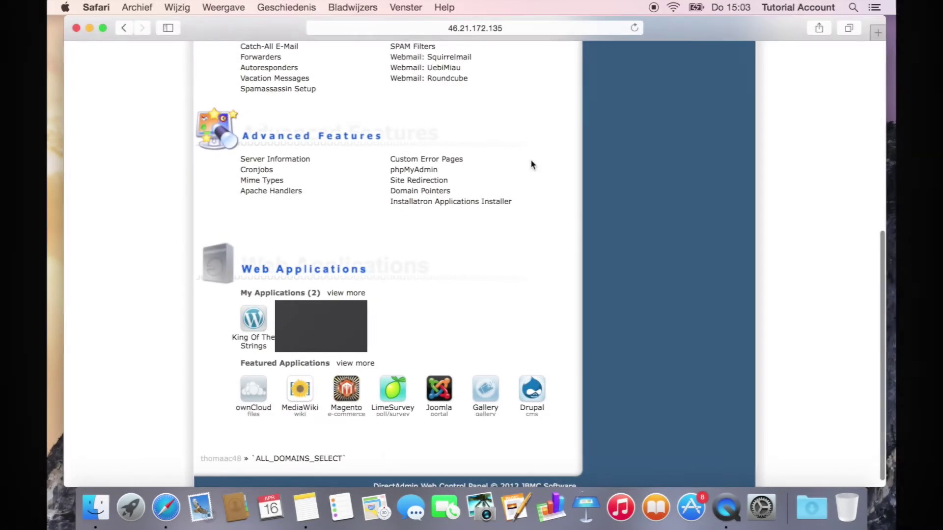
scroll(531, 164, "down", 1)
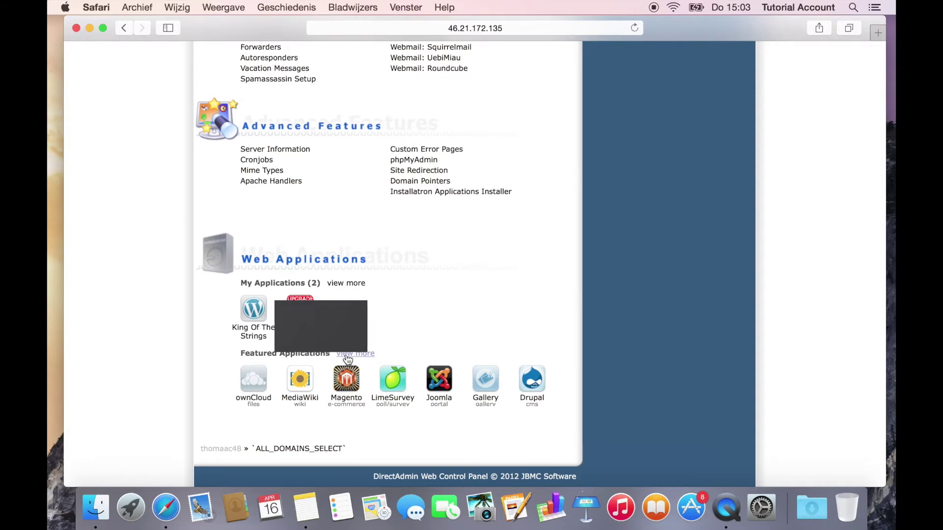
left_click(352, 358)
scroll(535, 276, "down", 1)
scroll(535, 275, "up", 15)
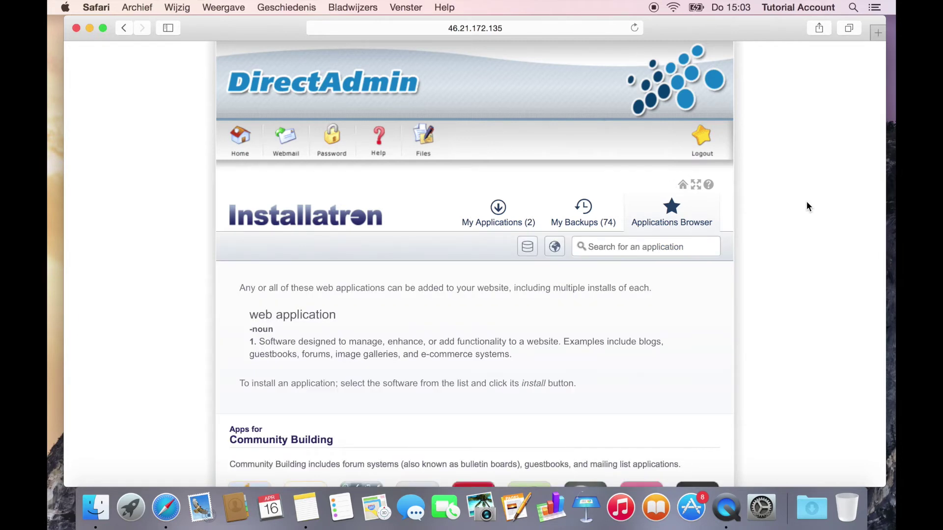
scroll(807, 202, "down", 5)
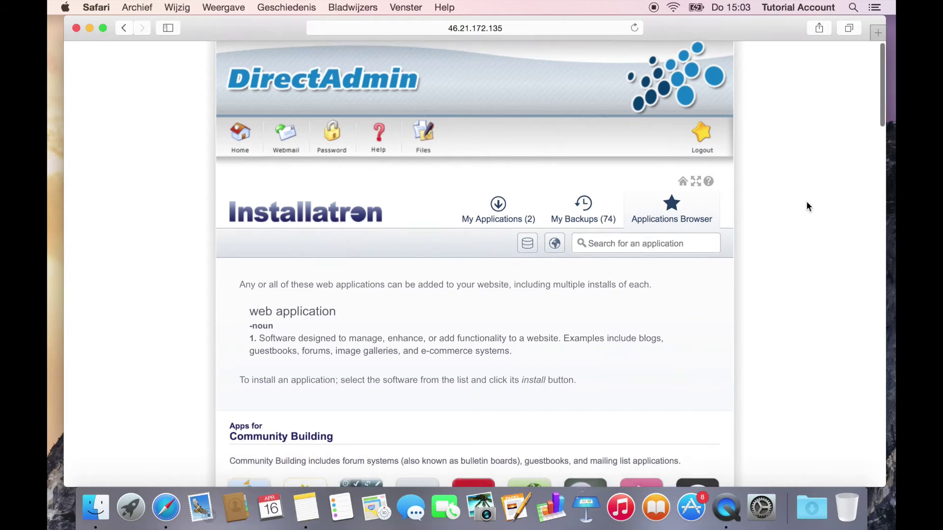
scroll(807, 202, "down", 7)
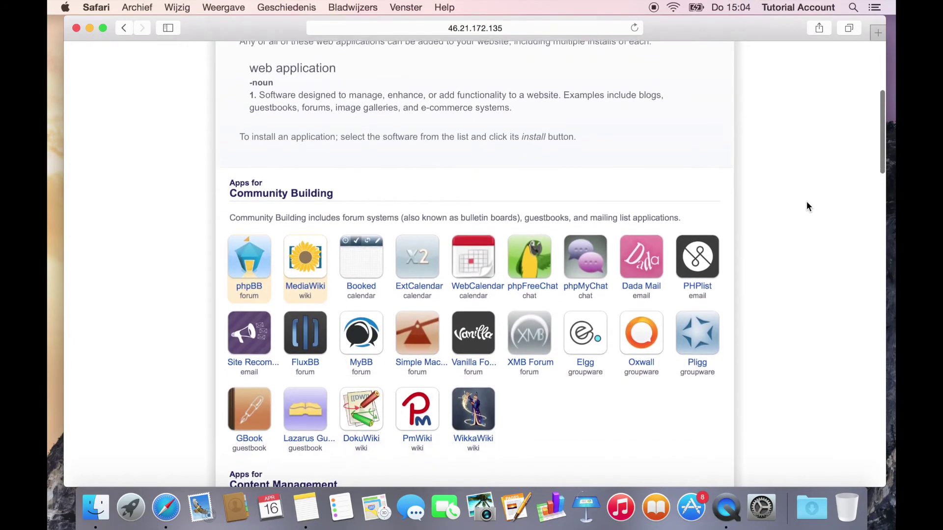
scroll(806, 202, "down", 3)
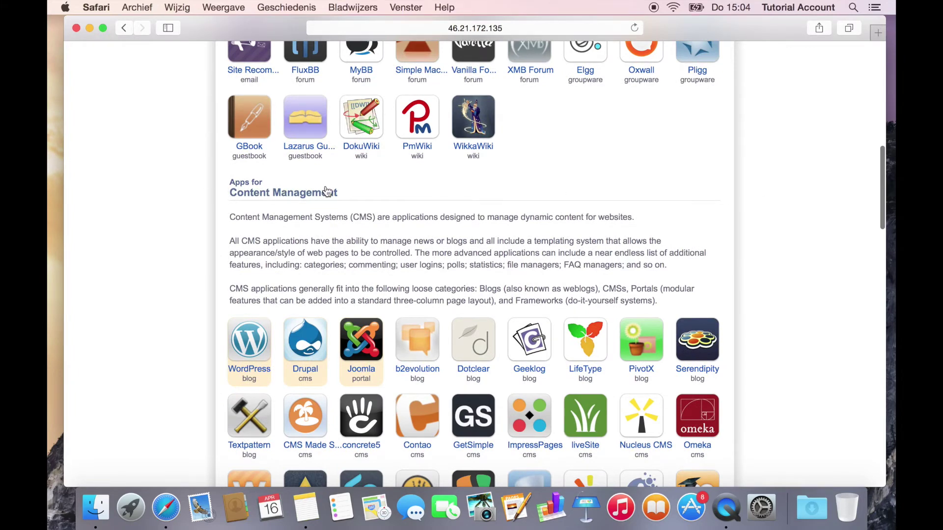
scroll(198, 276, "down", 3)
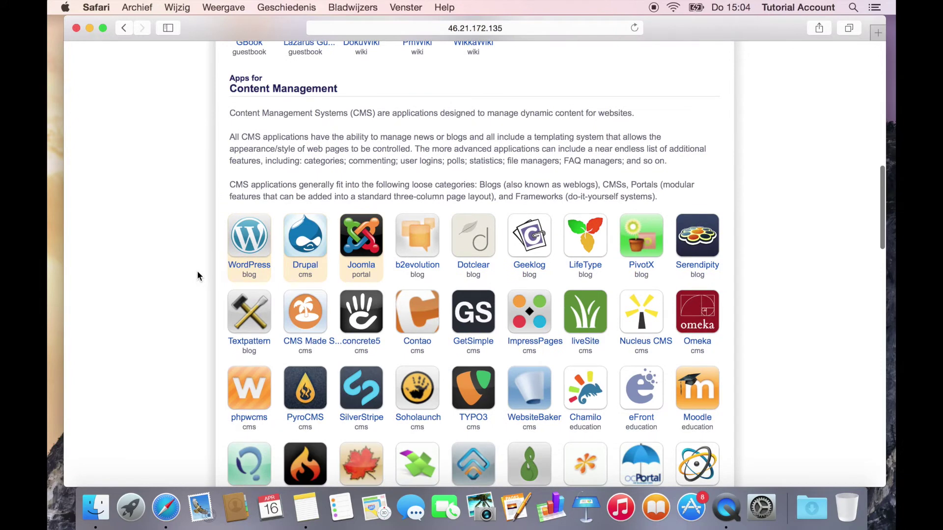
Step: Open WordPress in Installatron and start its installation wizard
left_click(249, 268)
scroll(182, 282, "down", 5)
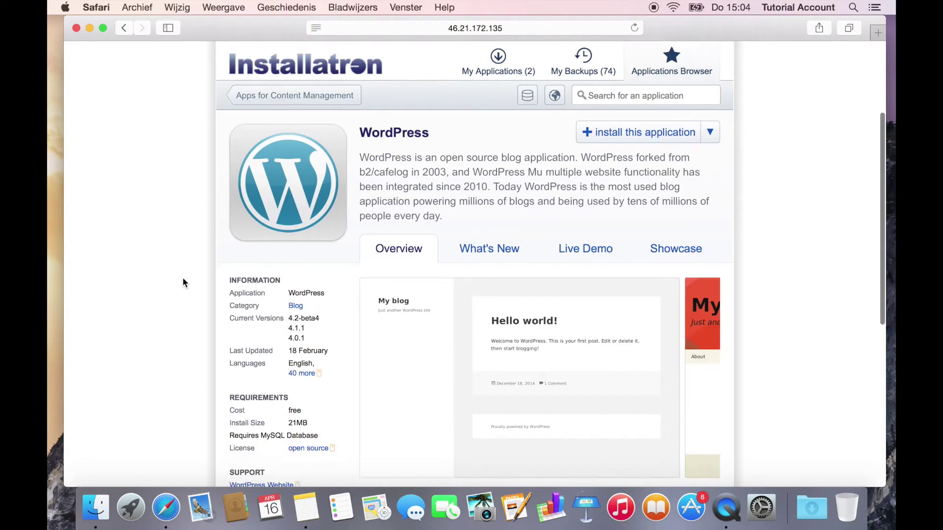
left_click(669, 118)
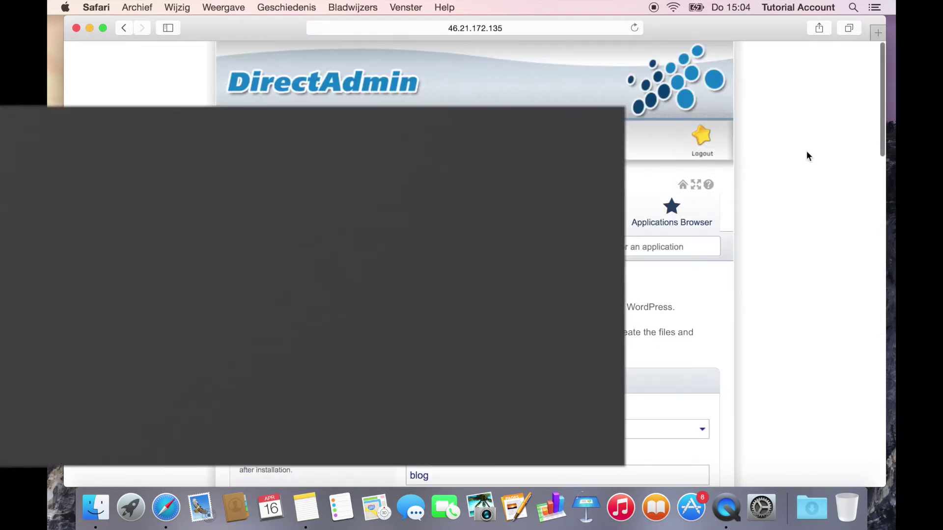
scroll(808, 413, "down", 5)
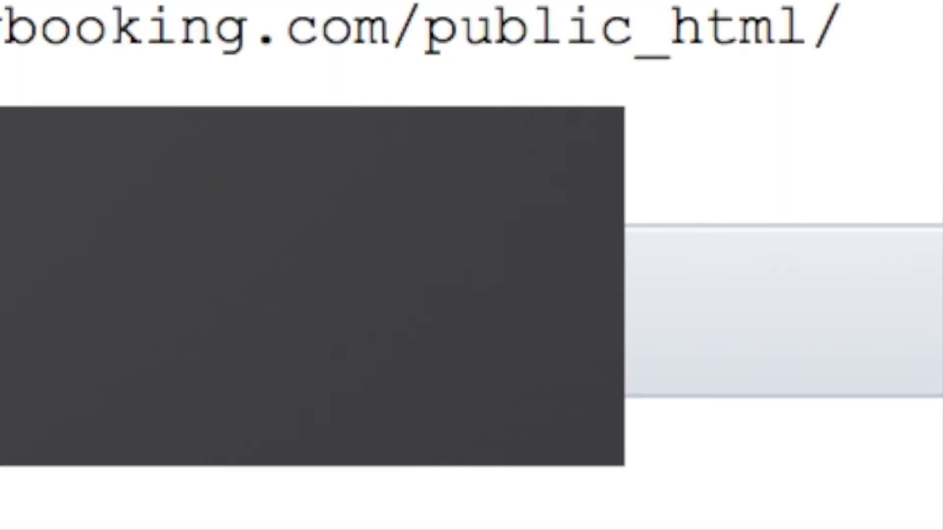
left_click(627, 69)
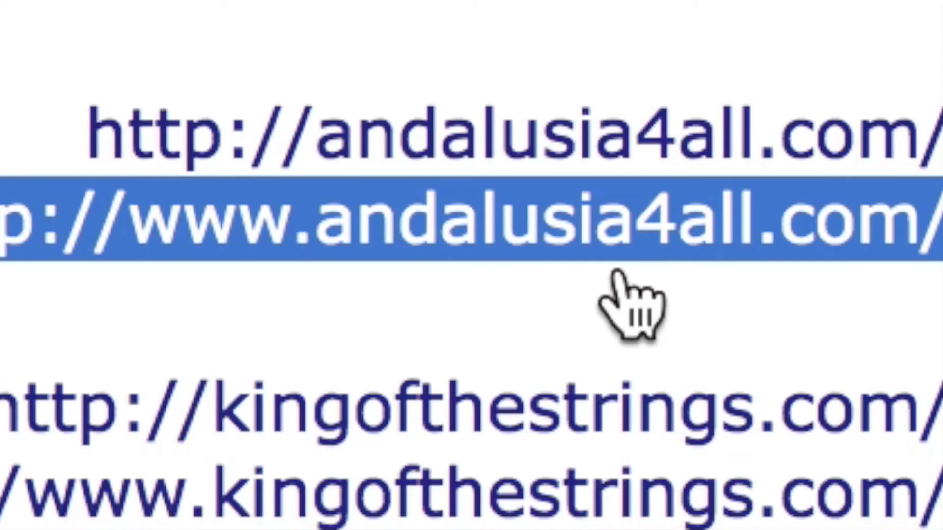
left_click(628, 225)
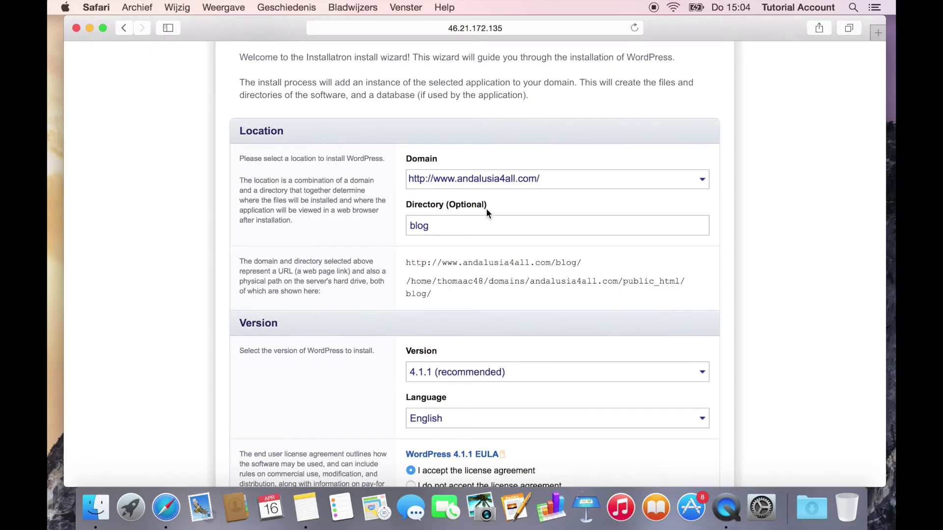
left_click(480, 228)
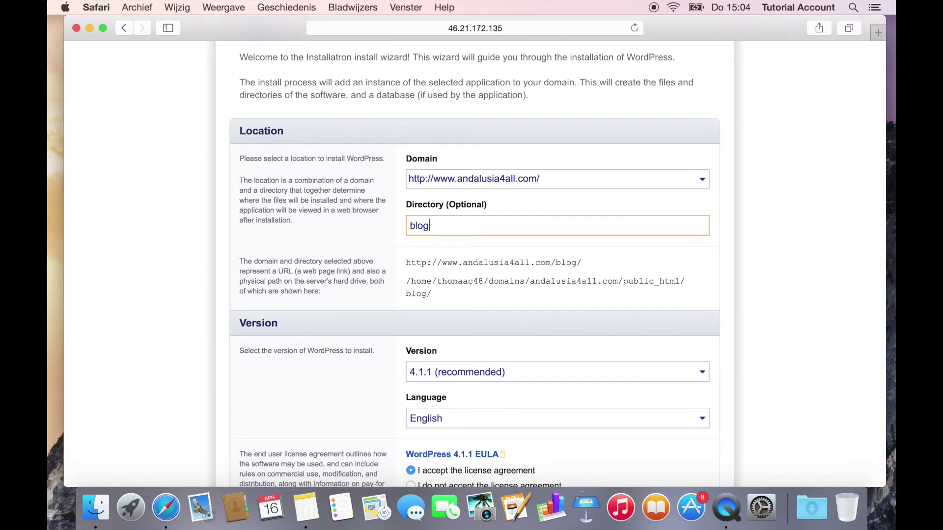
key("BackSpace")
key("BackSpace")
key("BackSpace")
key("BackSpace")
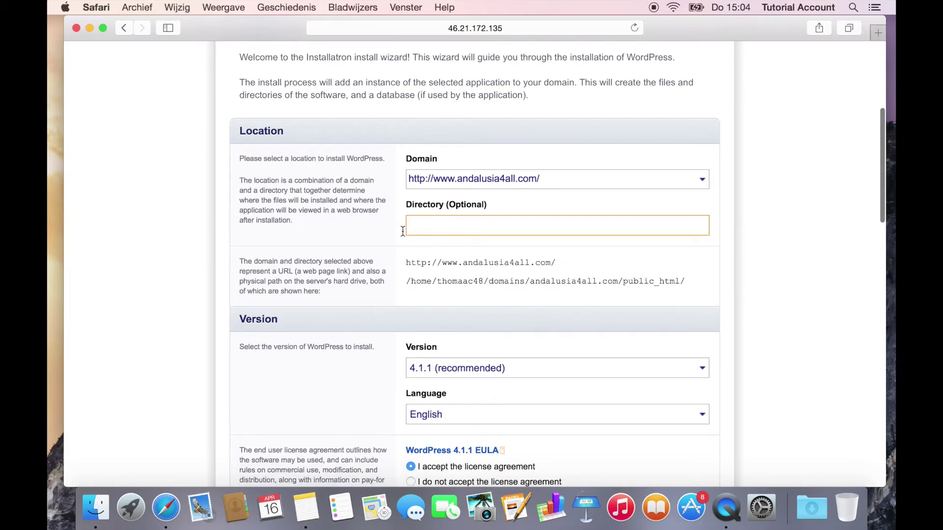
scroll(331, 246, "down", 5)
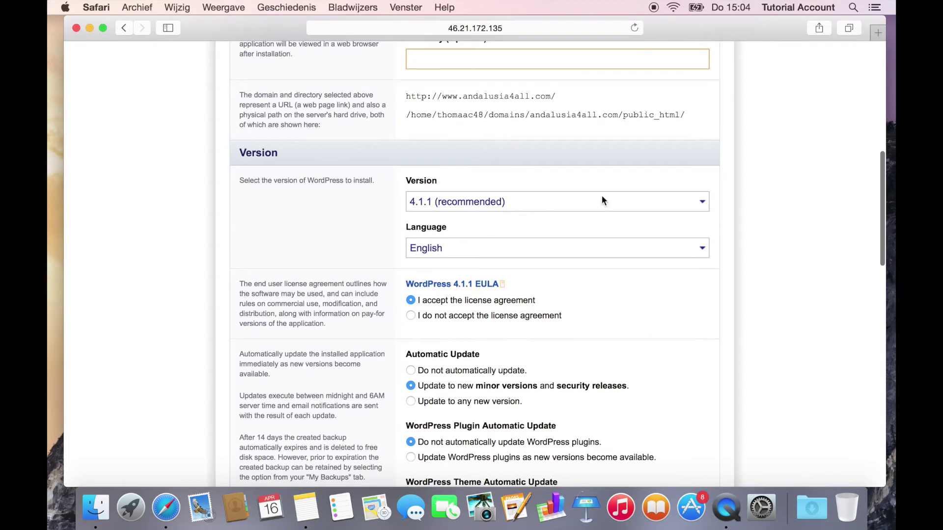
scroll(771, 253, "down", 2)
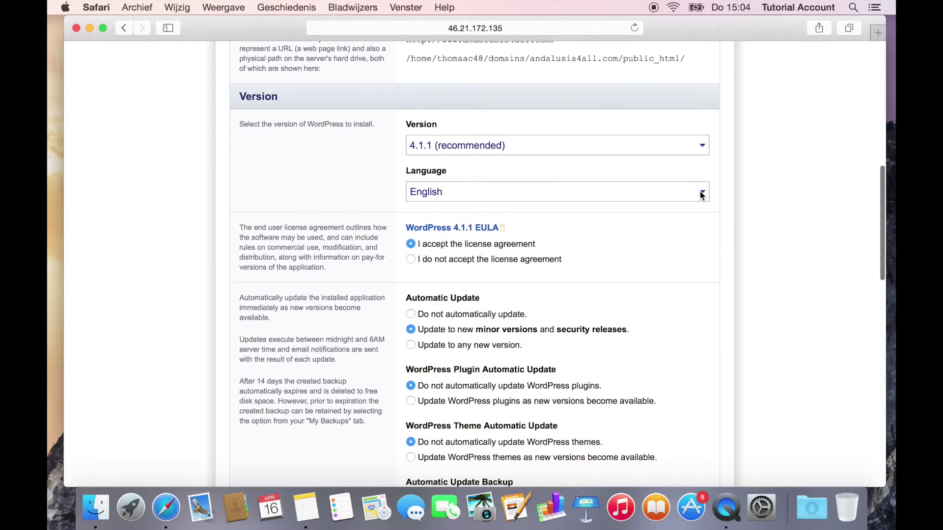
scroll(728, 245, "down", 4)
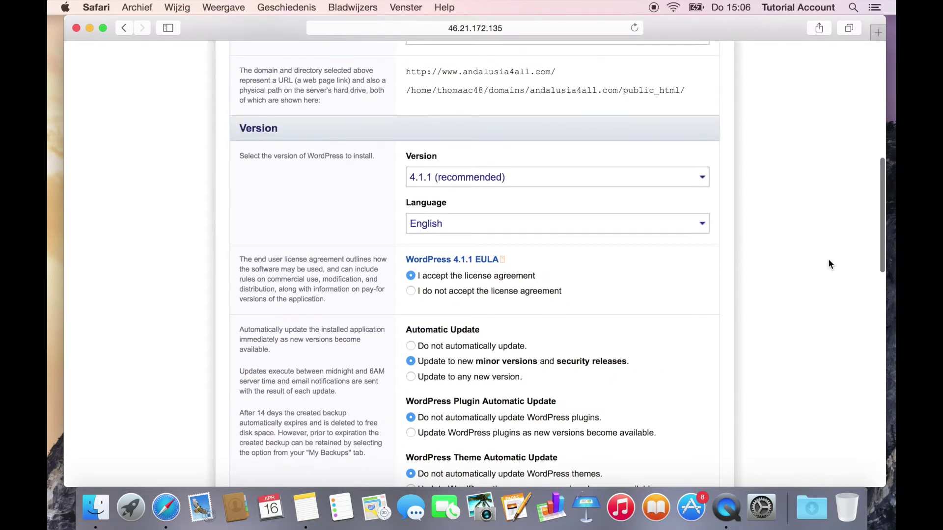
scroll(829, 264, "up", 5)
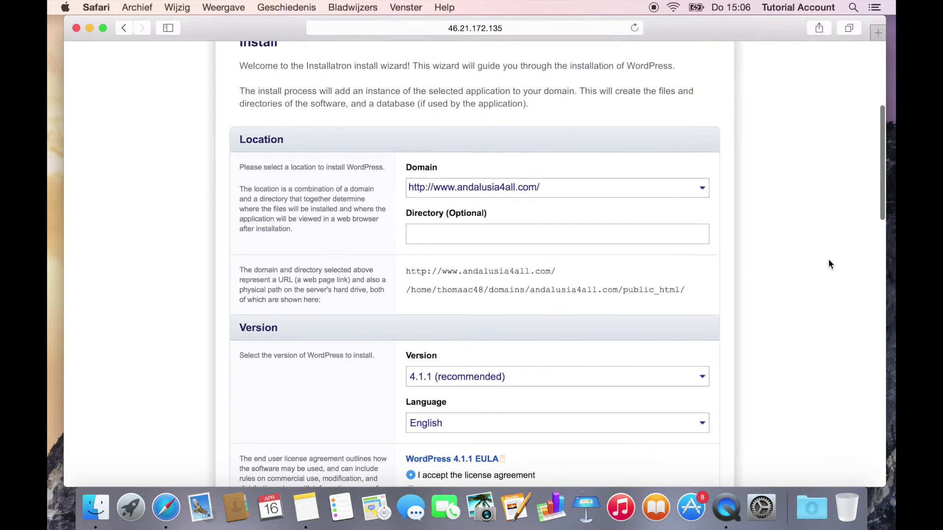
scroll(828, 264, "down", 15)
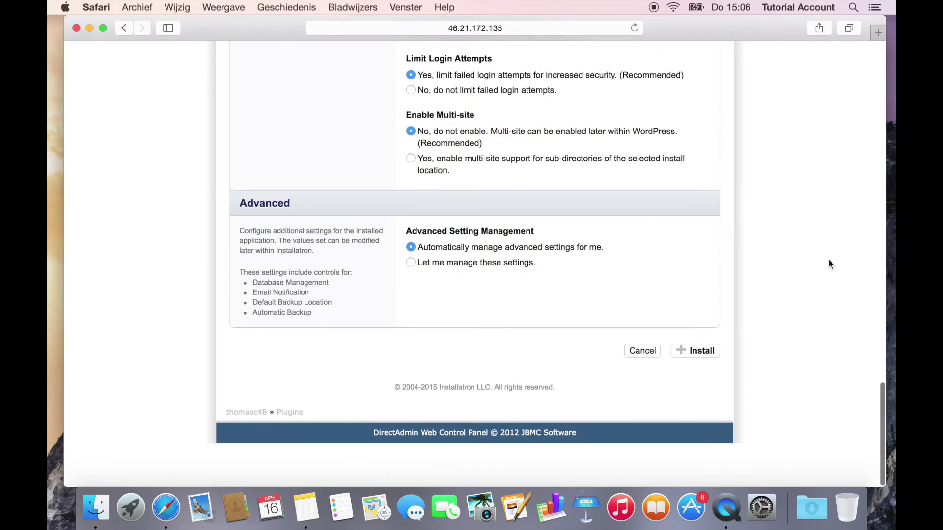
Step: Install WordPress, view the new andalusia4all.com site in a new tab, then return to Installatron
left_click(697, 397)
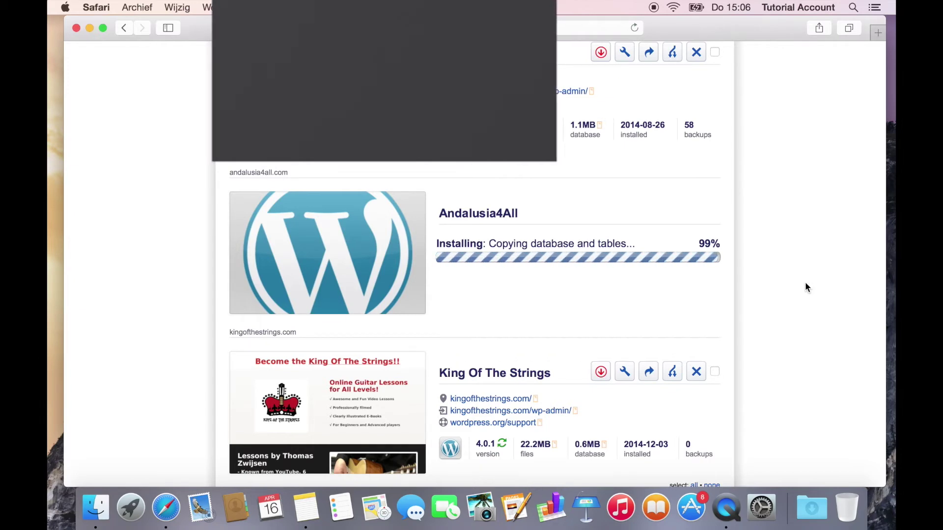
scroll(805, 287, "down", 5)
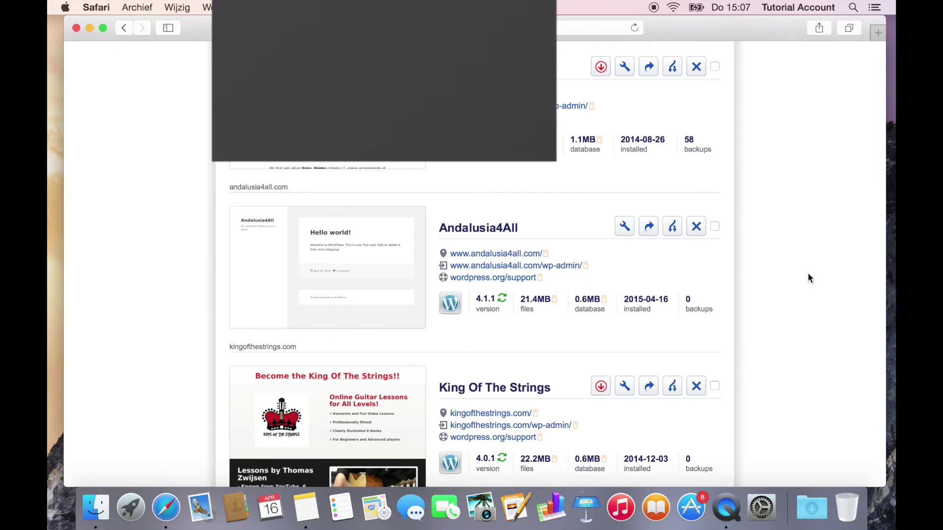
left_click(480, 254)
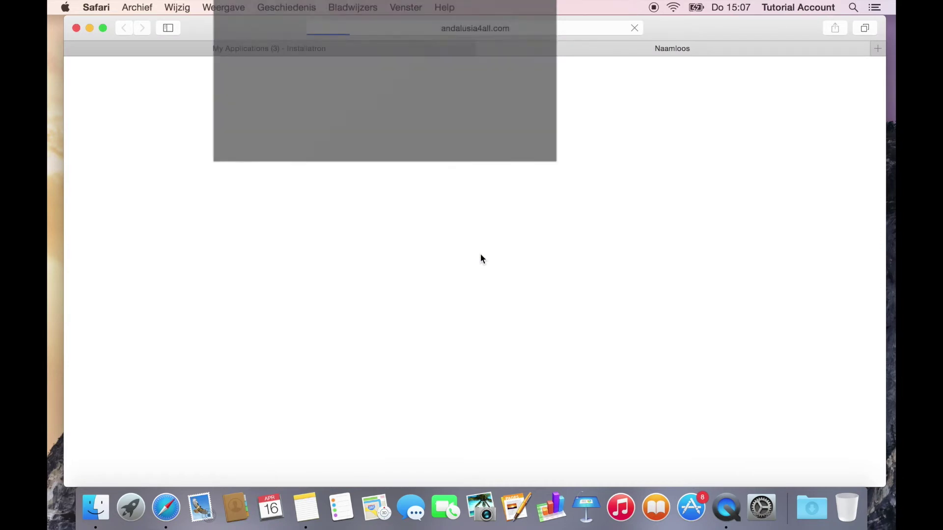
scroll(480, 254, "up", 2)
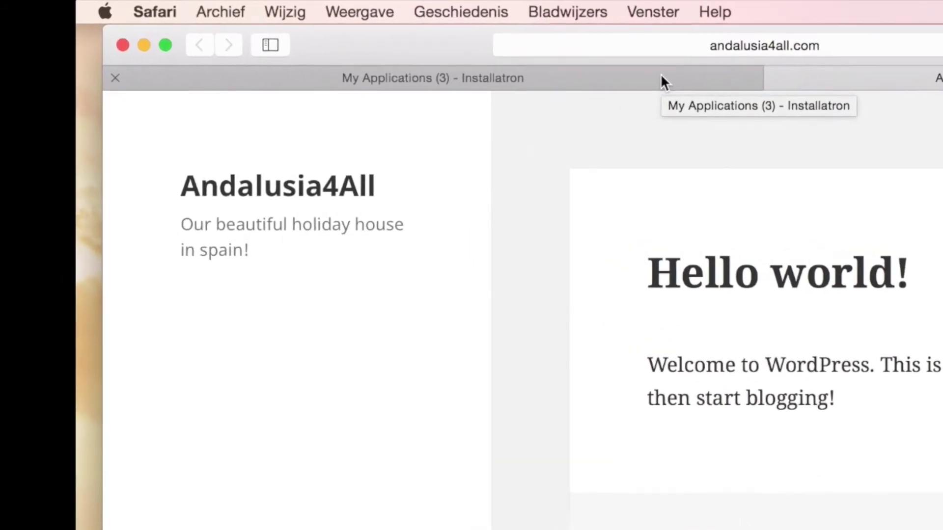
left_click(659, 80)
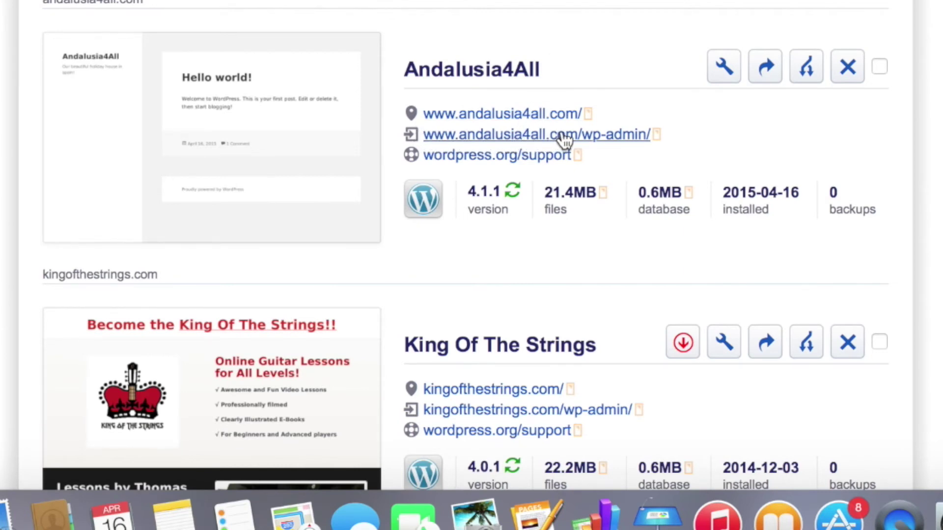
Step: In the Andalusia4All admin, search the installed themes for 'twenty twelve'
left_click(622, 135)
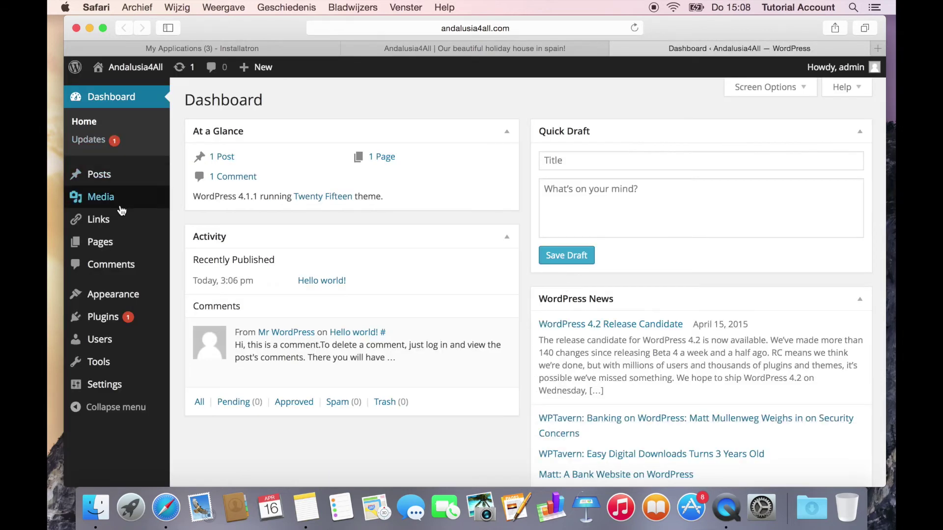
mouse_move(121, 209)
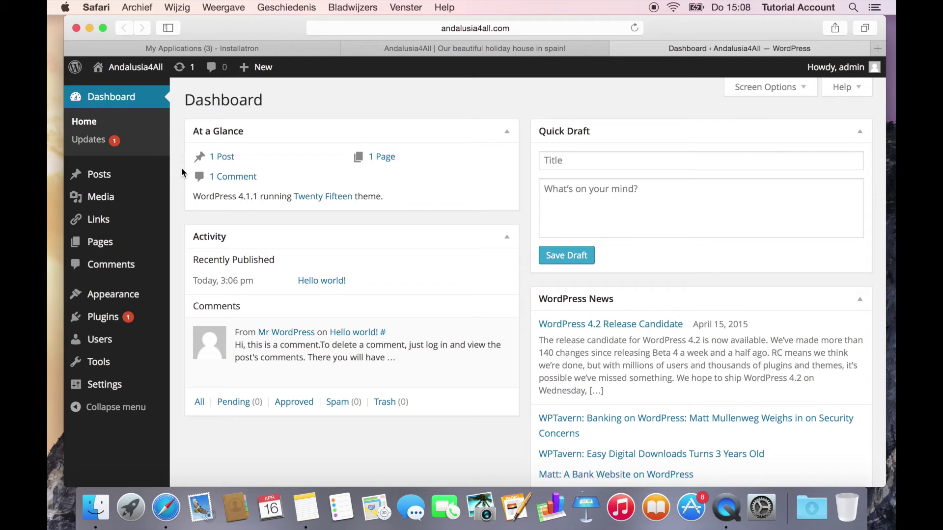
mouse_move(131, 303)
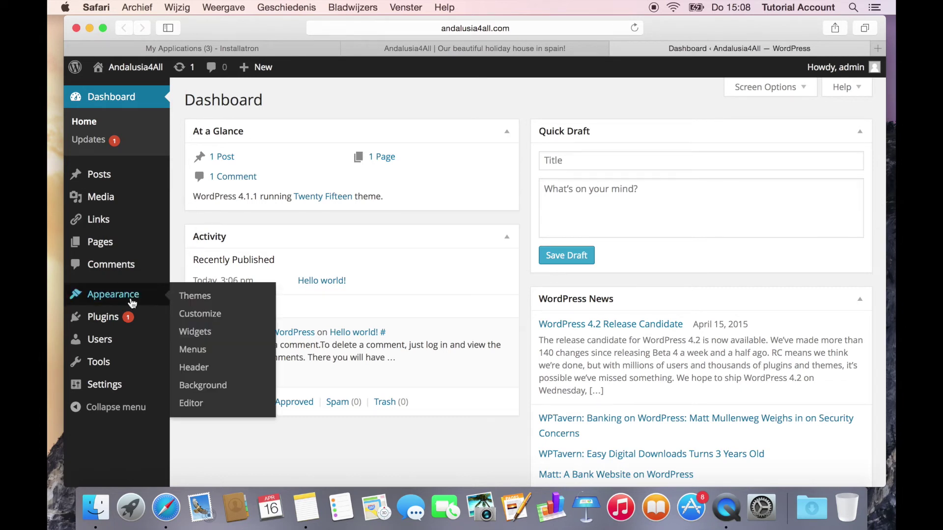
left_click(201, 298)
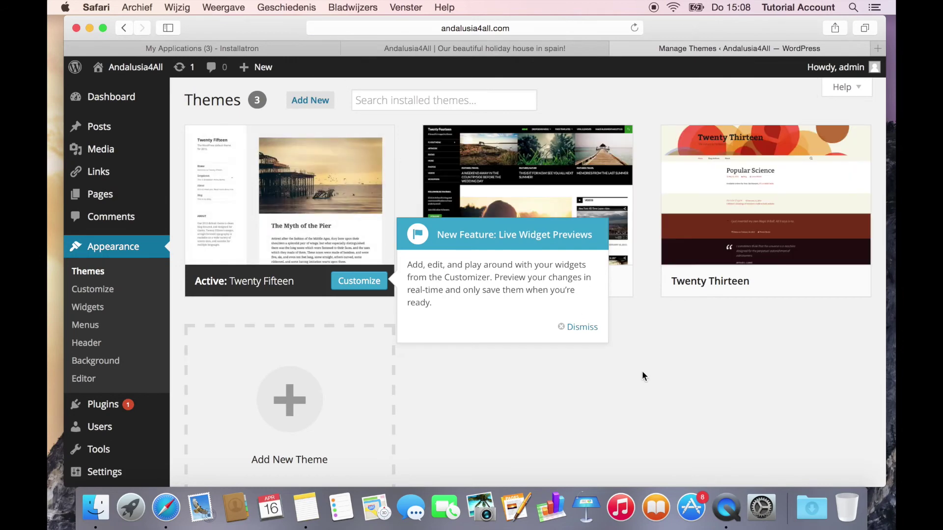
left_click(583, 329)
left_click(462, 102)
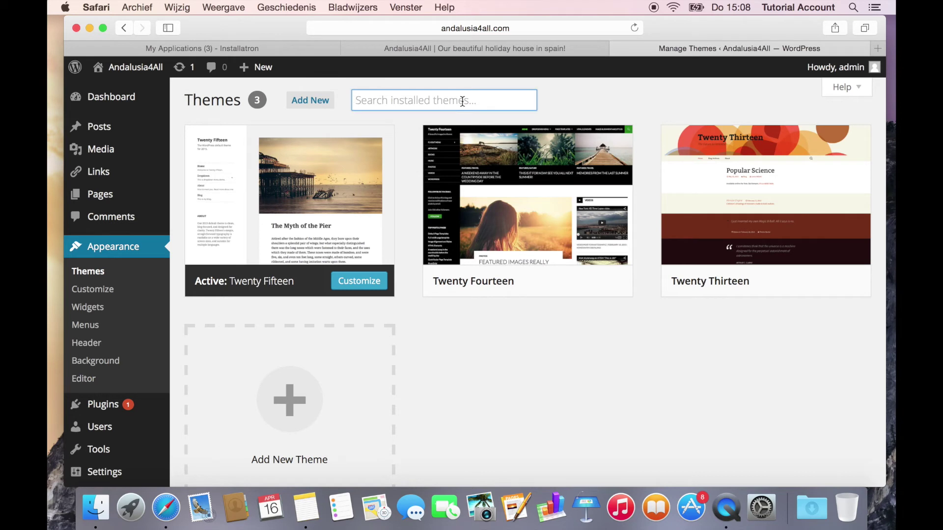
type("t")
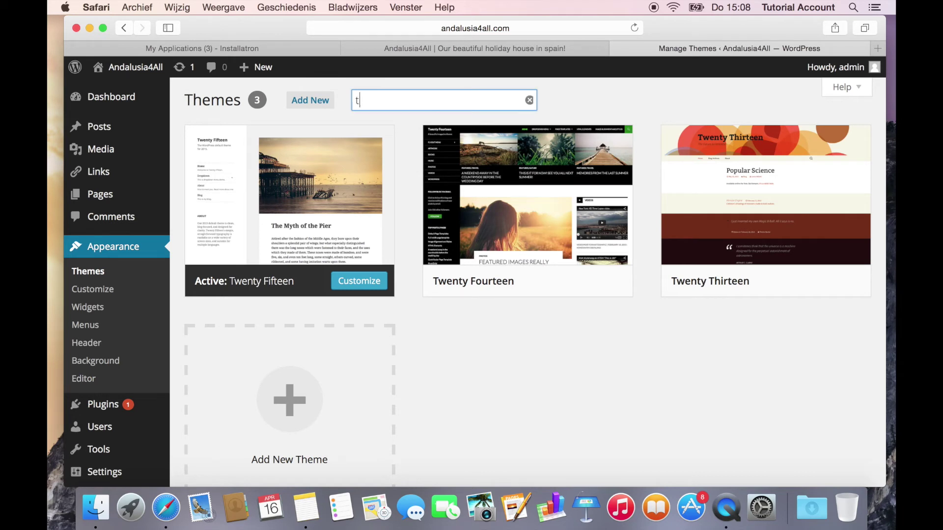
type("wenty twelve")
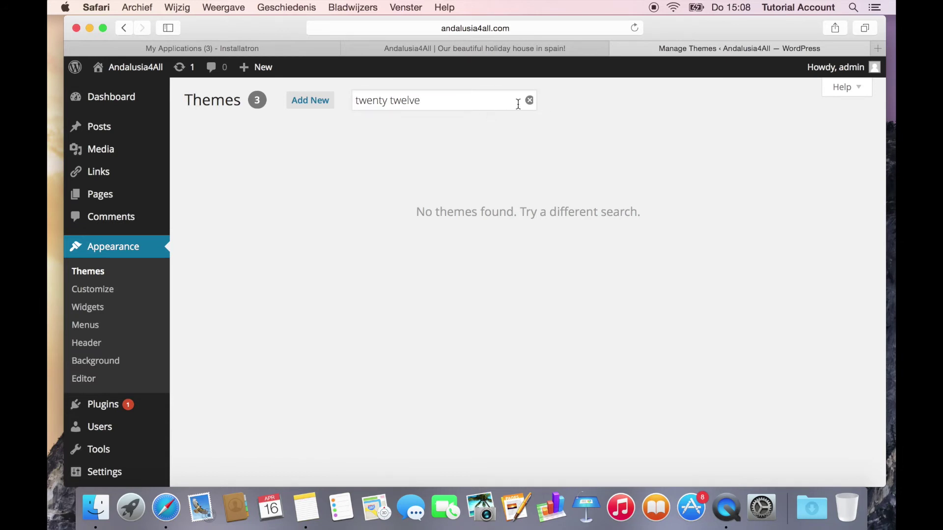
left_click(313, 99)
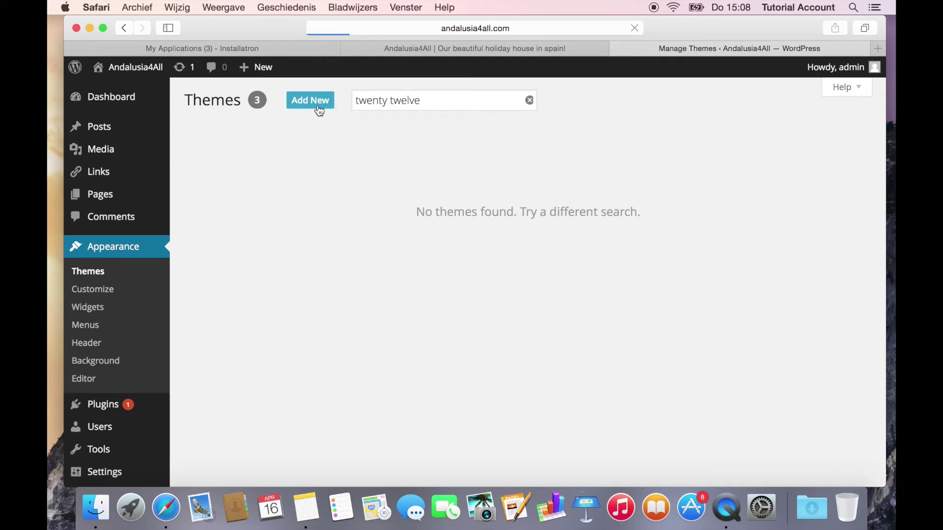
Step: Search the theme directory for 'twenty twelve', then install and activate Twenty Twelve
left_click(740, 148)
type("twenty twelve")
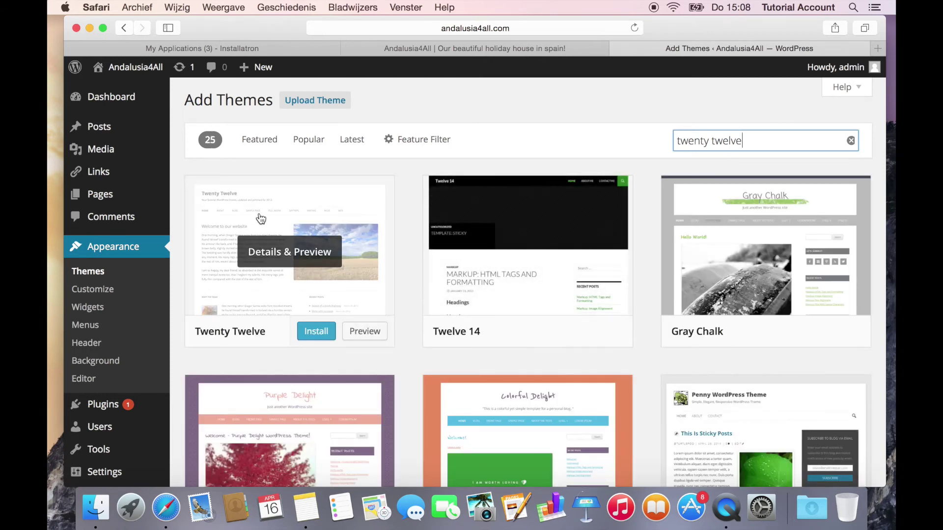
mouse_move(291, 280)
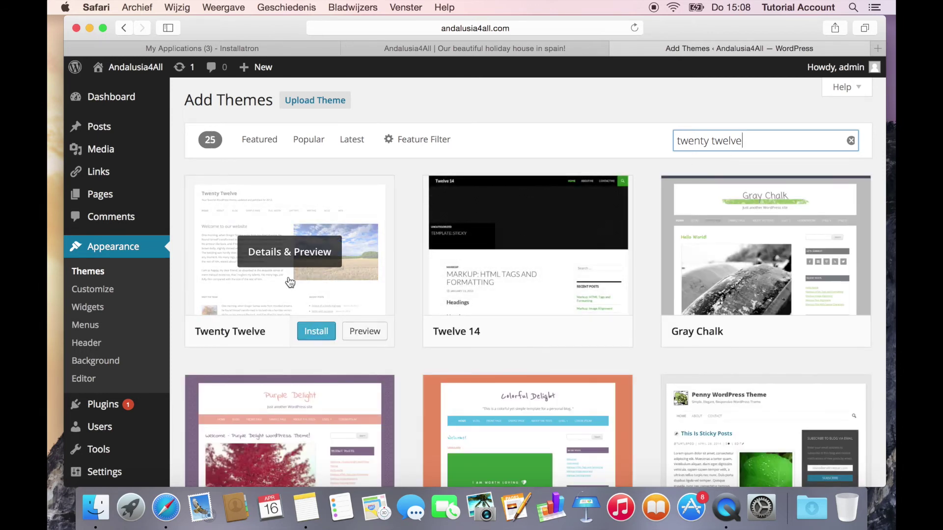
left_click(316, 333)
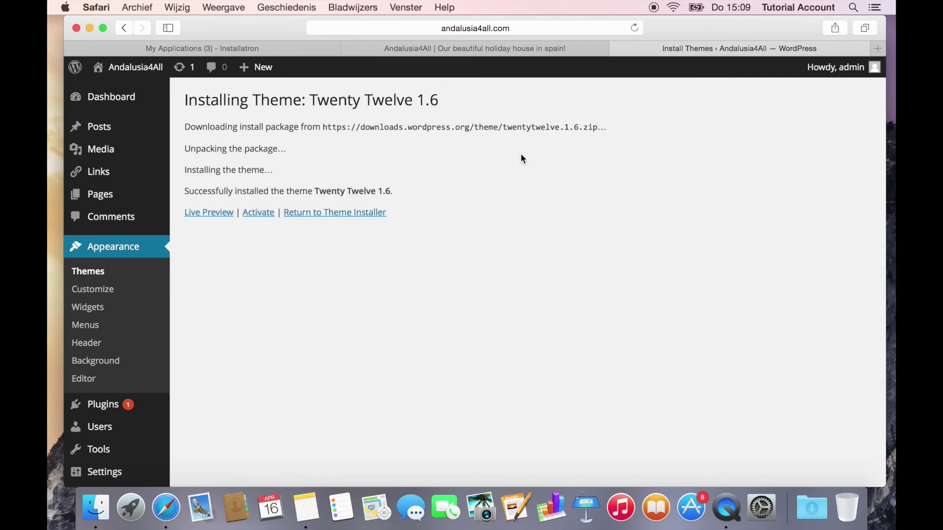
left_click(249, 211)
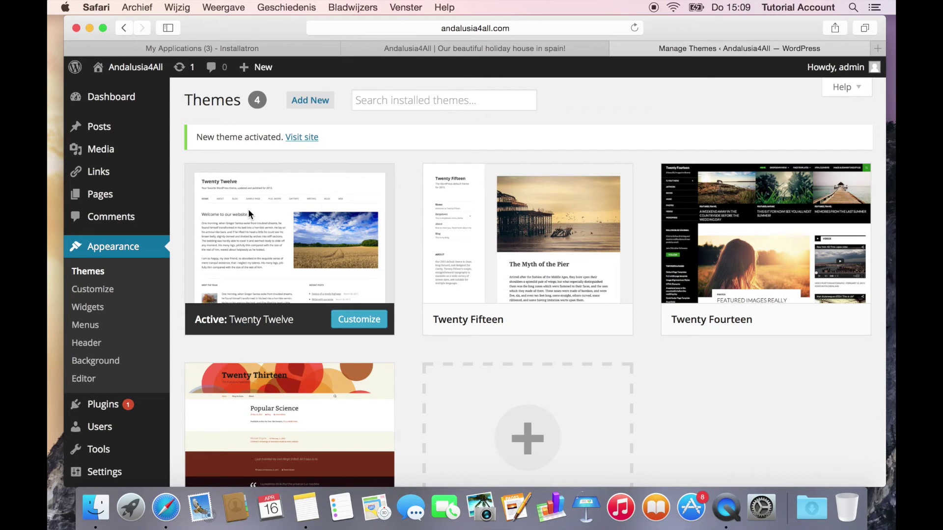
Step: In the Customizer's Colors section, set Header Text Color to the blue swatch #1e73be
left_click(354, 323)
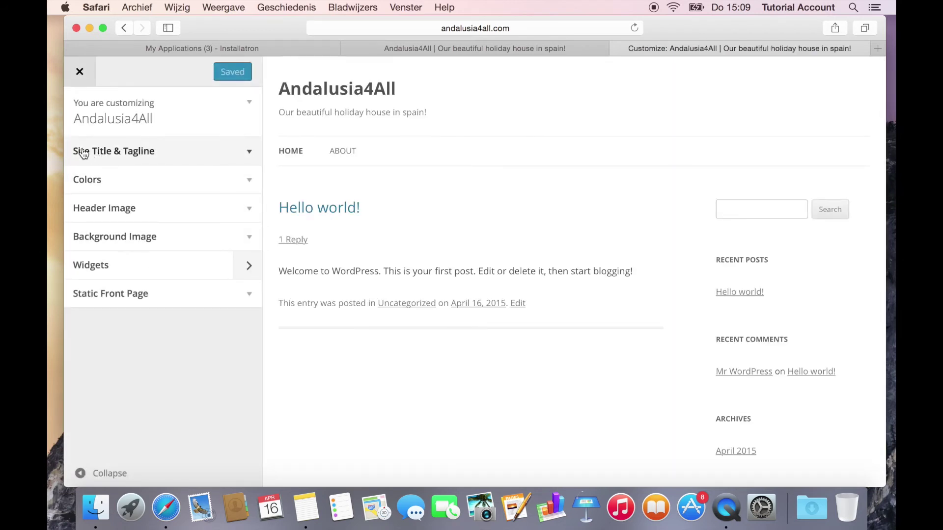
left_click(155, 153)
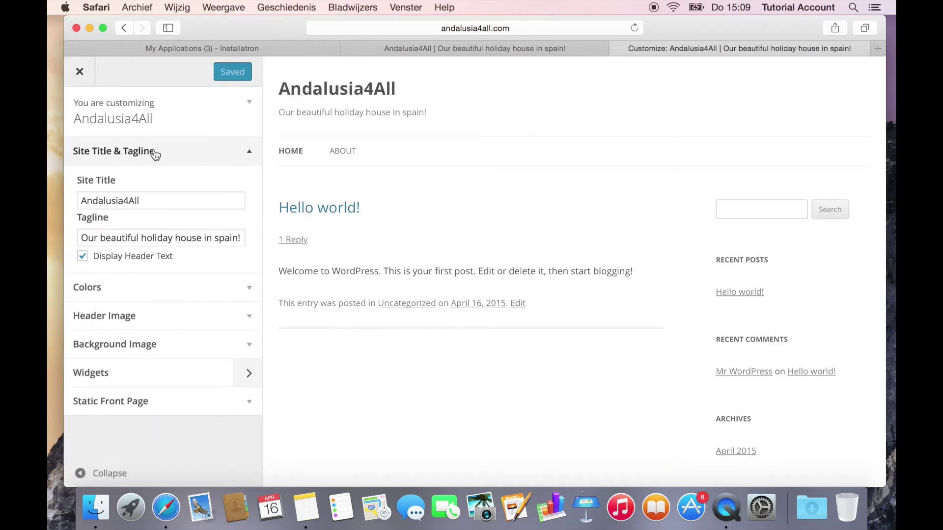
left_click(154, 152)
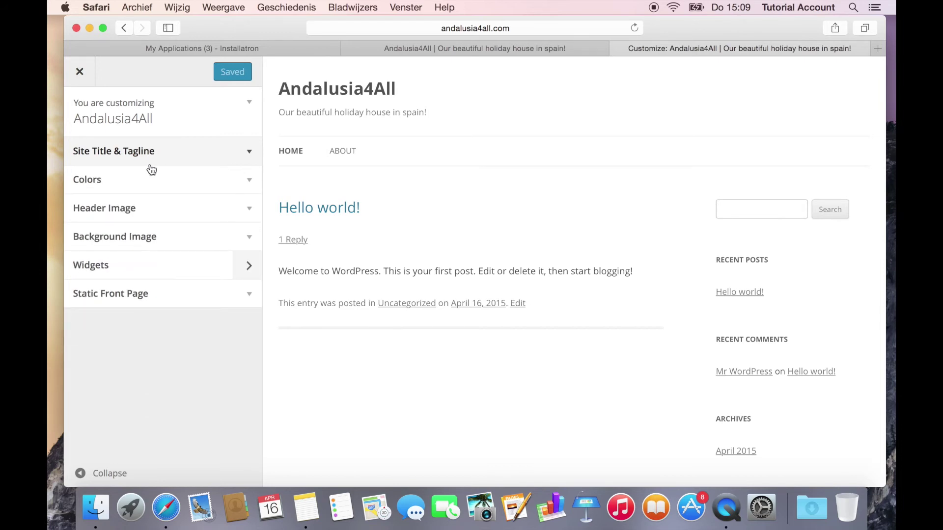
left_click(146, 182)
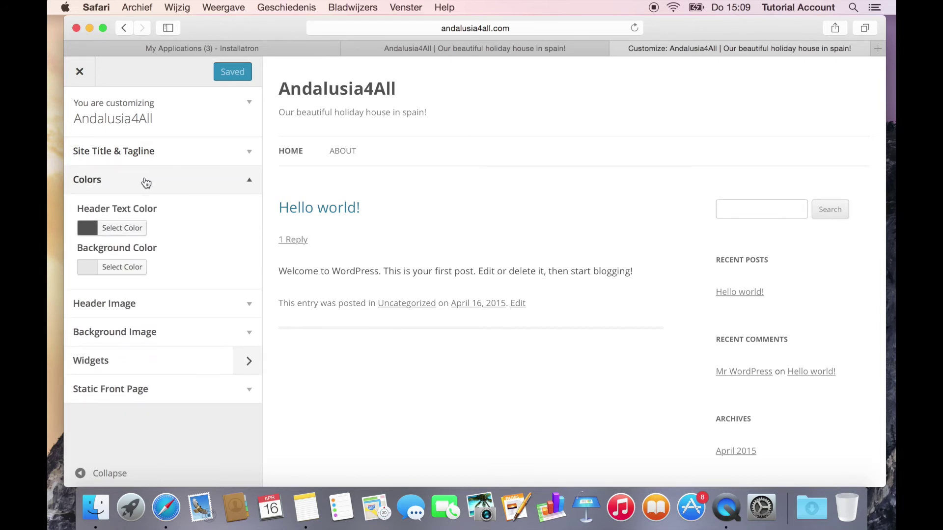
left_click(130, 228)
left_click(183, 381)
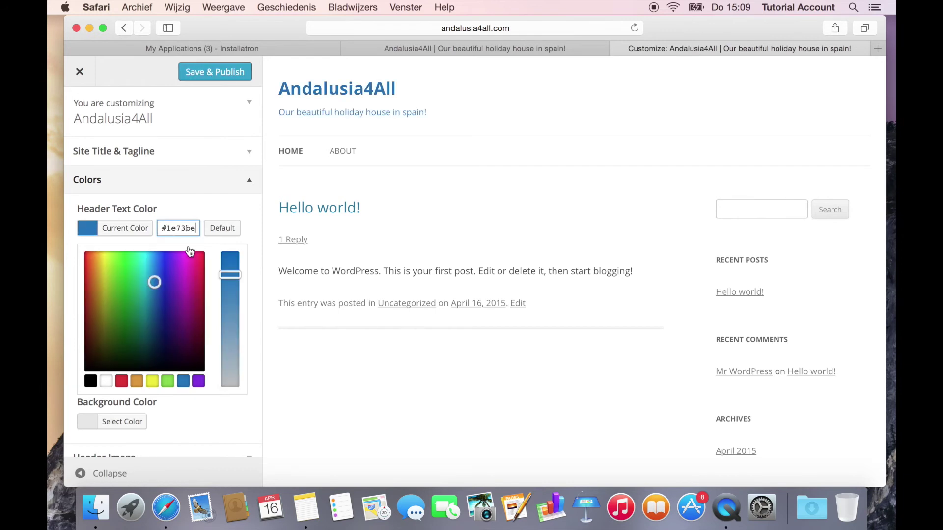
left_click(206, 183)
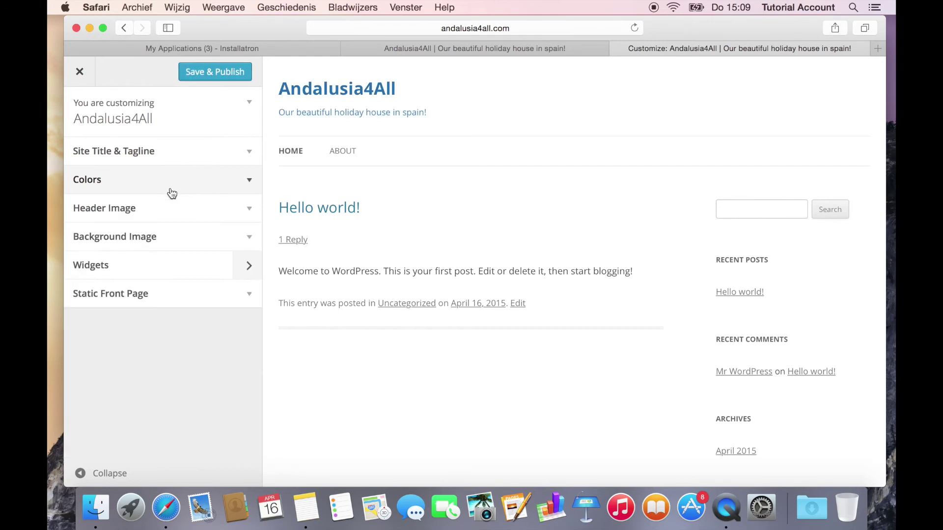
left_click(152, 216)
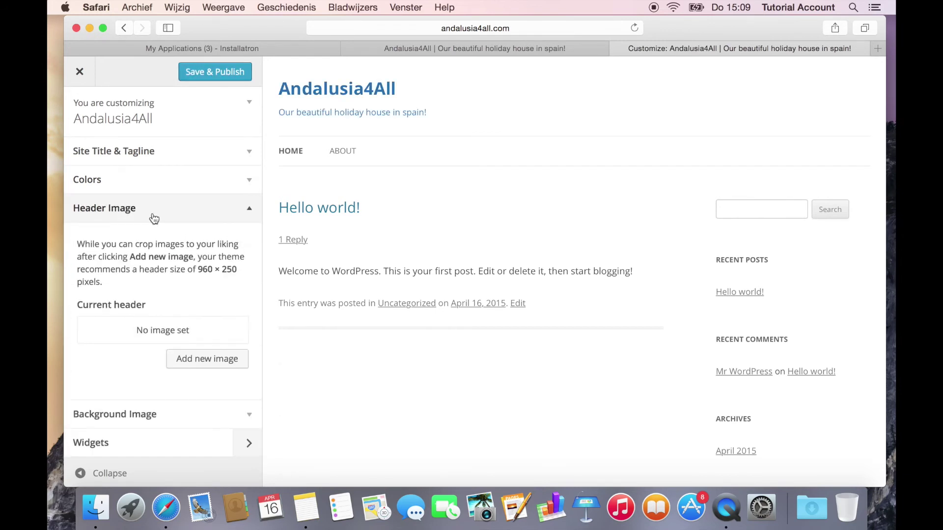
left_click(154, 218)
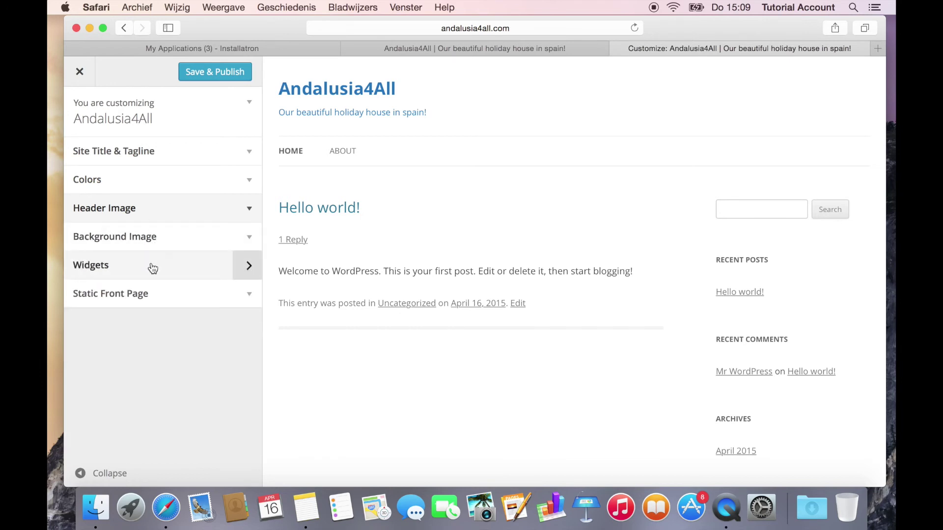
Step: Save & Publish the colour change, close the Customizer and visit the live site
left_click(196, 72)
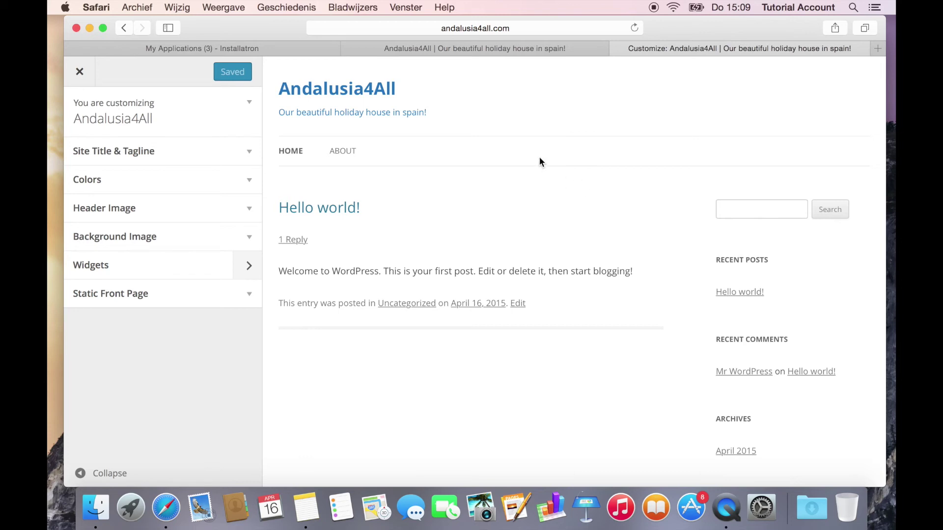
left_click(79, 74)
mouse_move(126, 68)
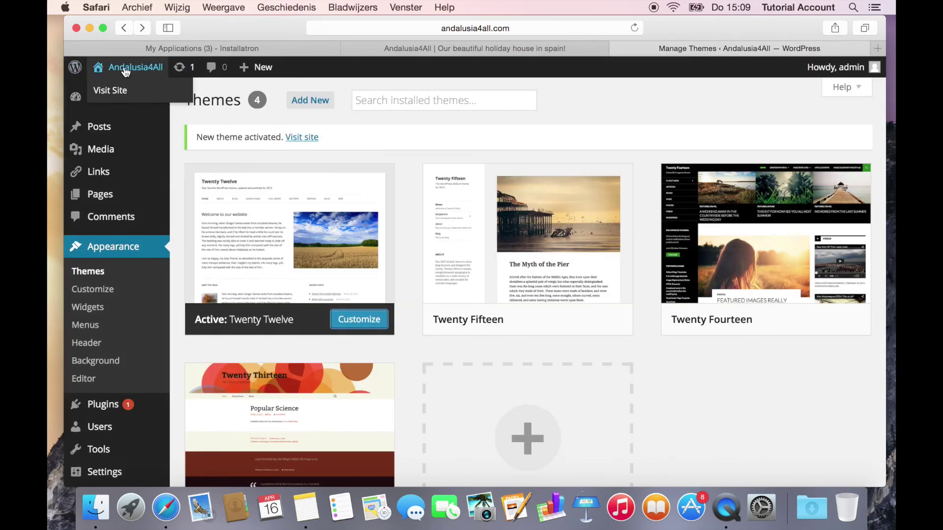
left_click(126, 67)
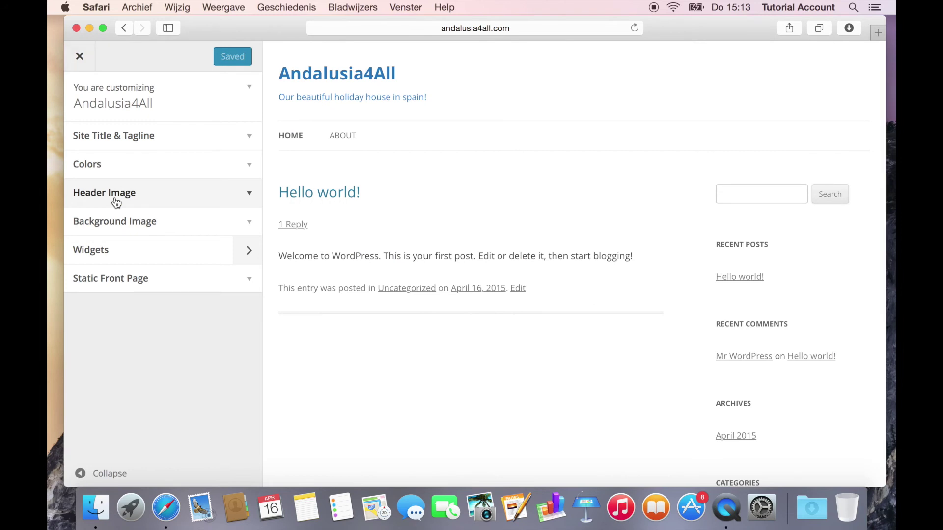
Step: Upload Andalusia.jpg from the Bureaublad folder as a new header image and select it for cropping
left_click(116, 202)
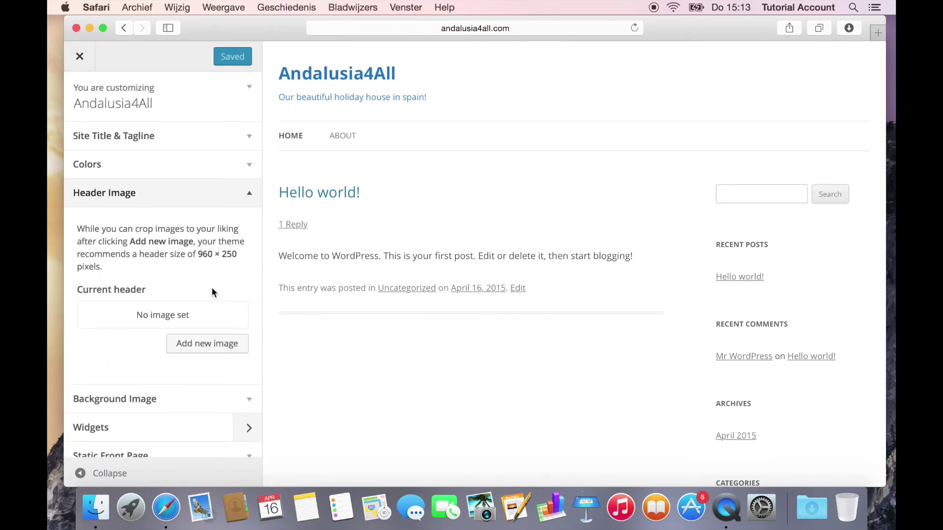
left_click(201, 344)
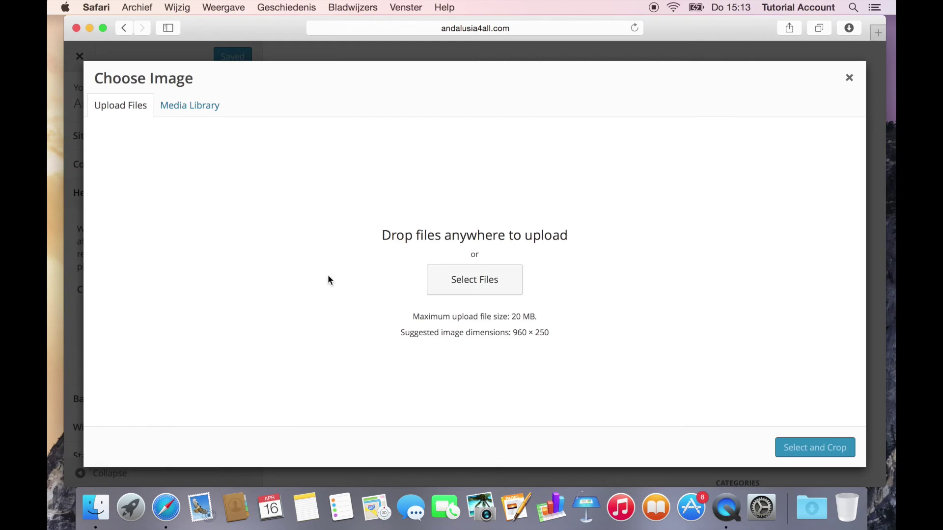
left_click(494, 288)
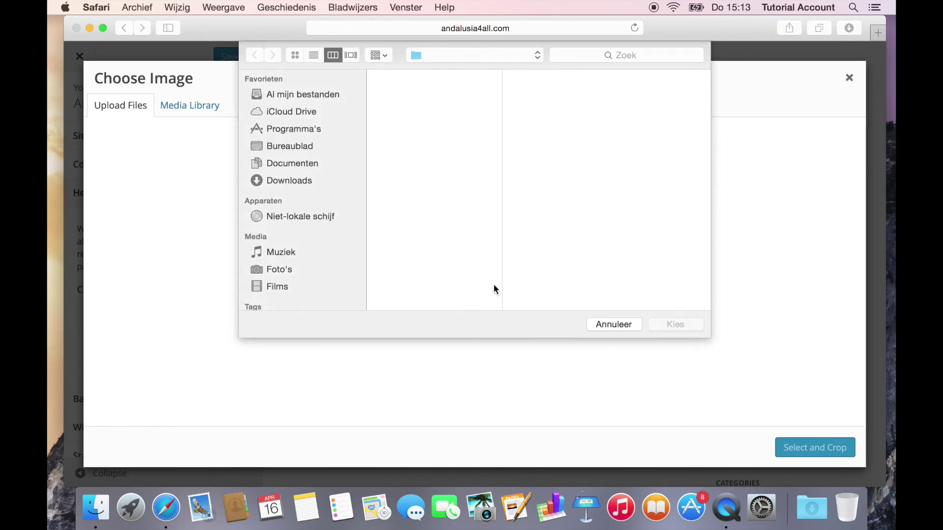
left_click(281, 127)
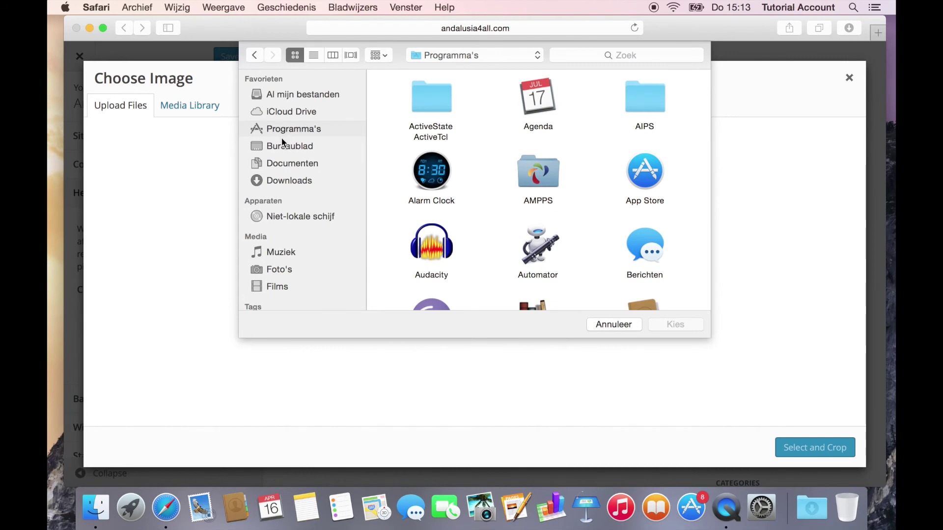
left_click(282, 143)
left_click(414, 105)
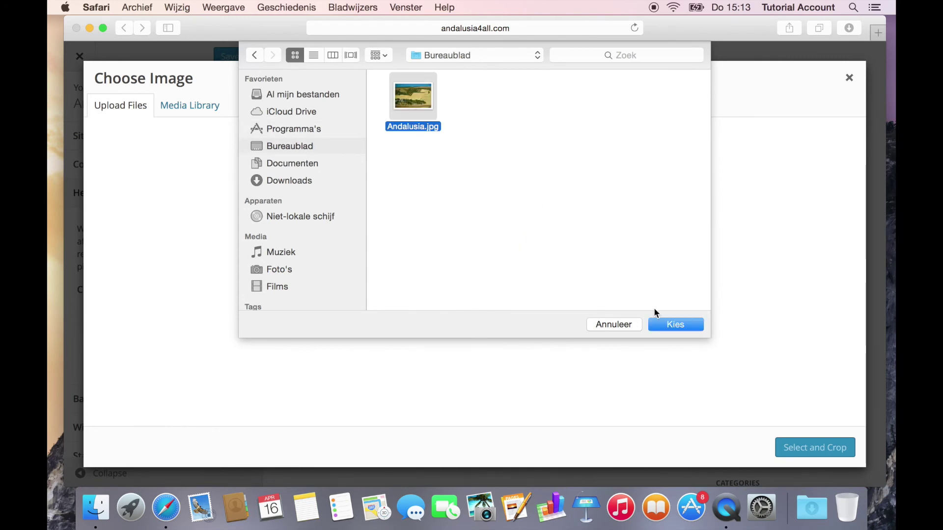
left_click(664, 325)
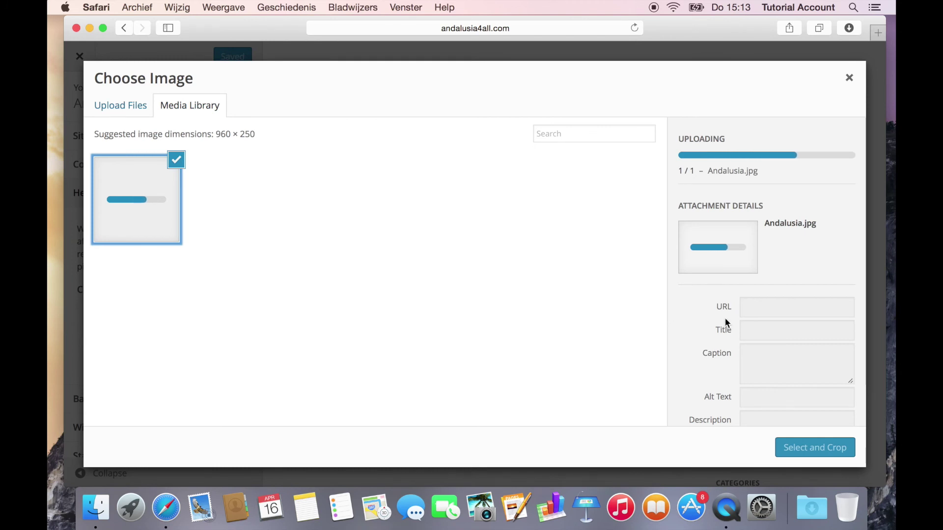
left_click(761, 329)
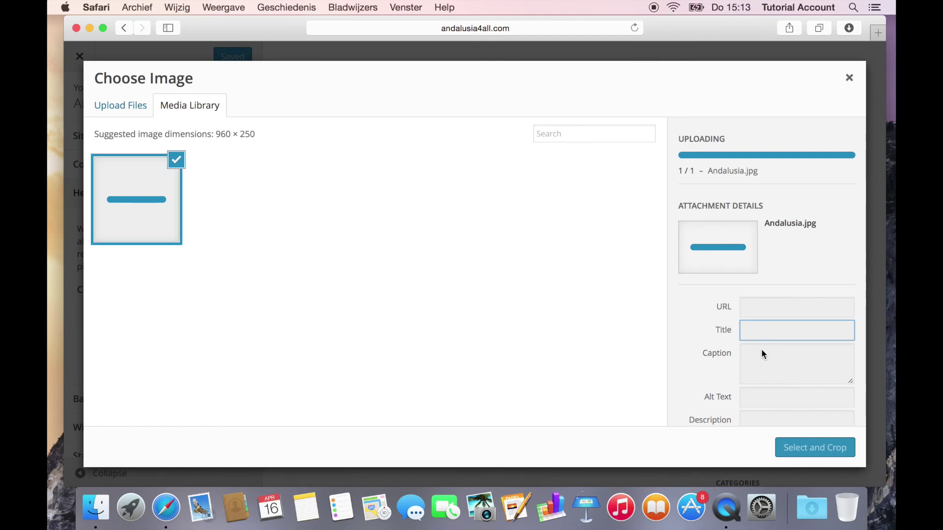
left_click(761, 352)
left_click(776, 307)
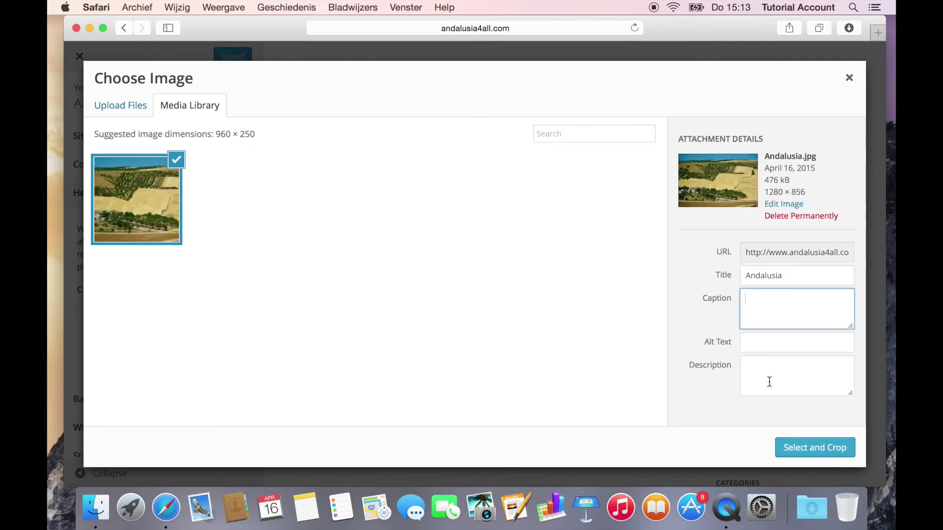
left_click(784, 449)
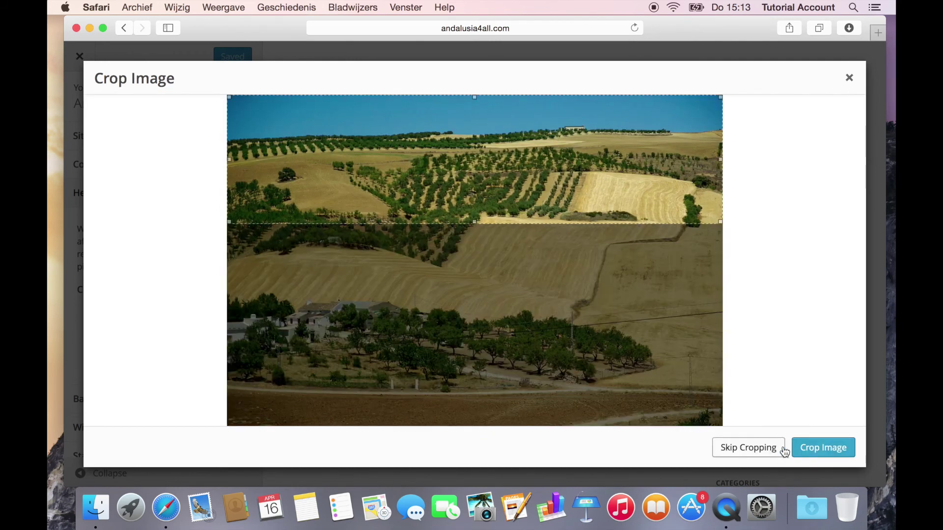
Step: Move the crop box down over the farmhouse, crop the photo, and publish the new header
left_click_drag(473, 158, 453, 312)
left_click(819, 454)
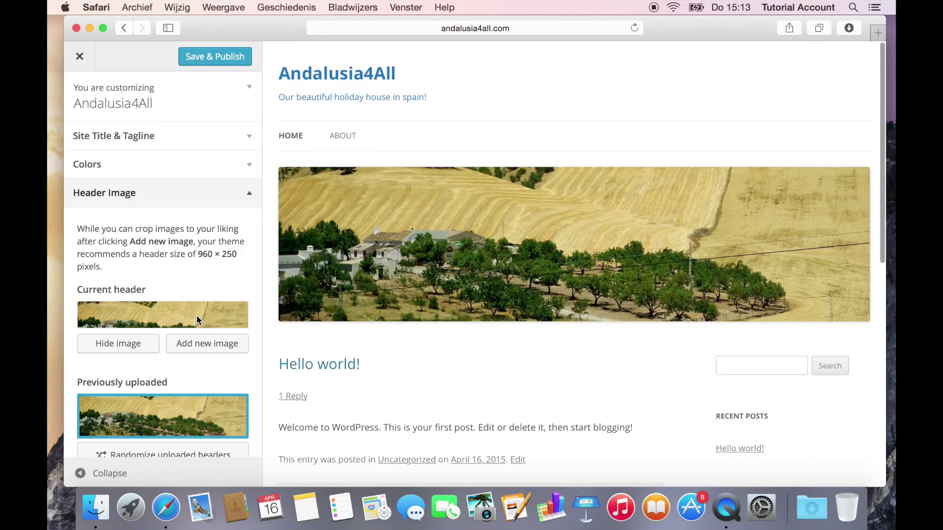
scroll(196, 314, "down", 3)
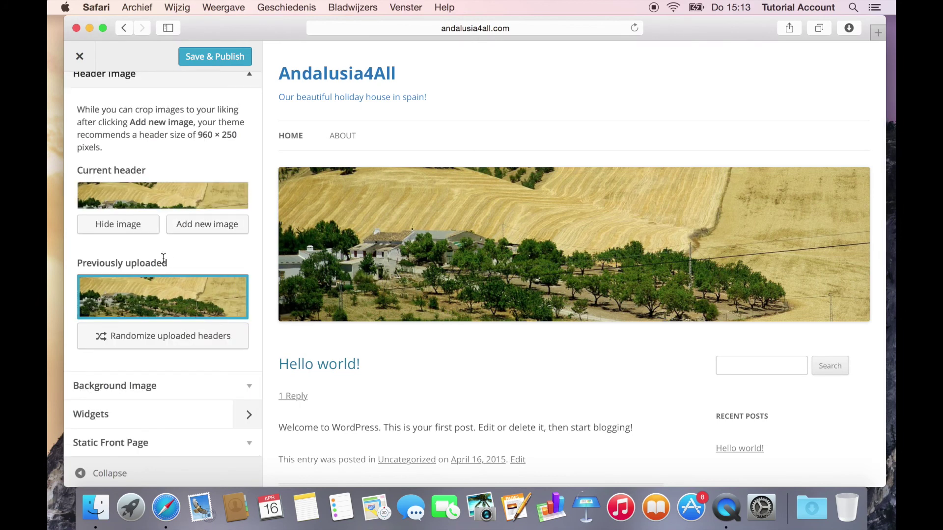
left_click(209, 60)
scroll(432, 320, "down", 2)
scroll(431, 321, "down", 4)
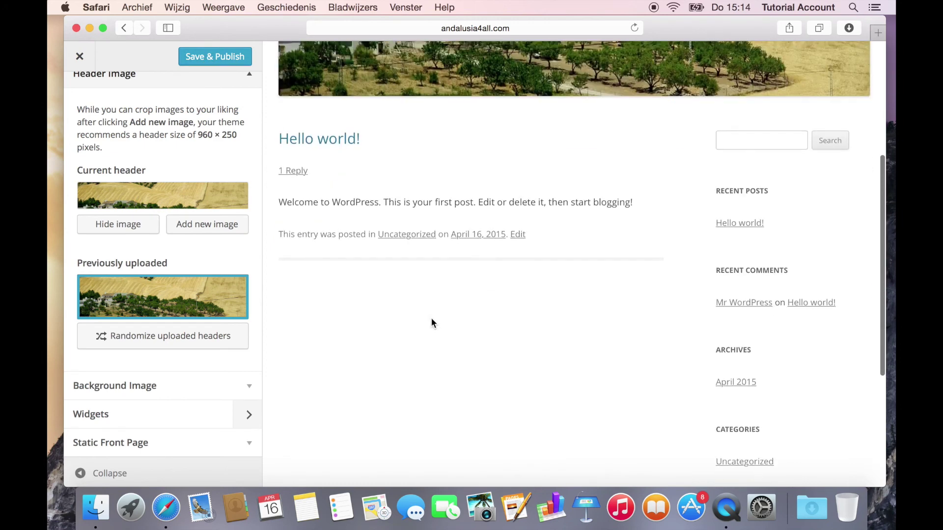
scroll(432, 322, "up", 5)
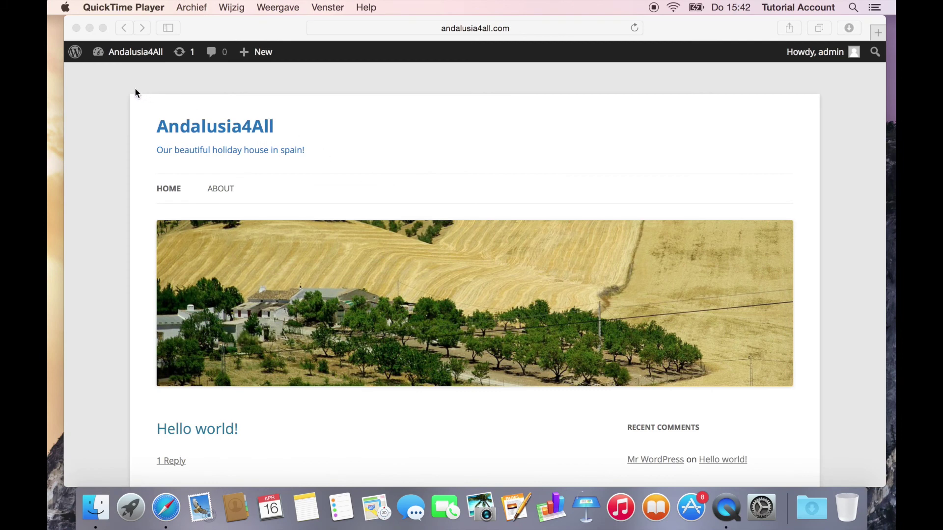
Step: Go to the admin dashboard and start a new page from the Pages list
left_click(134, 55)
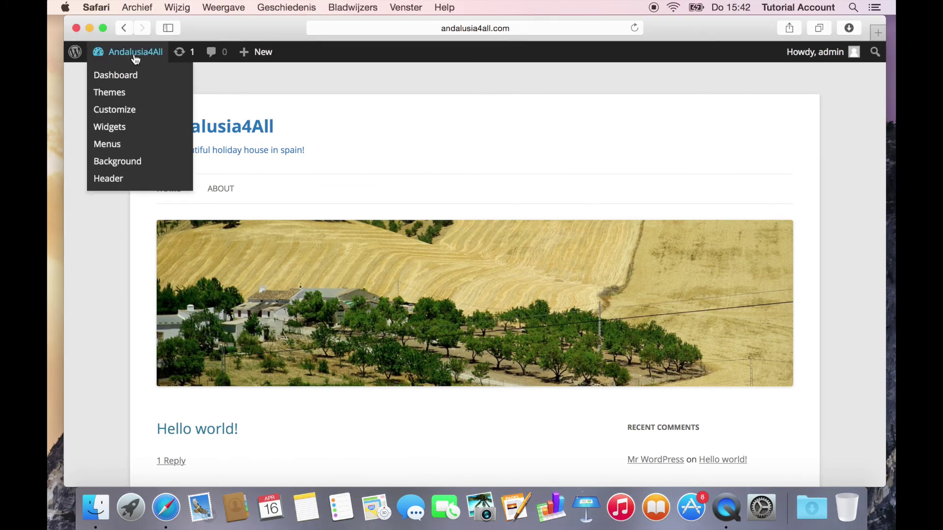
left_click(134, 52)
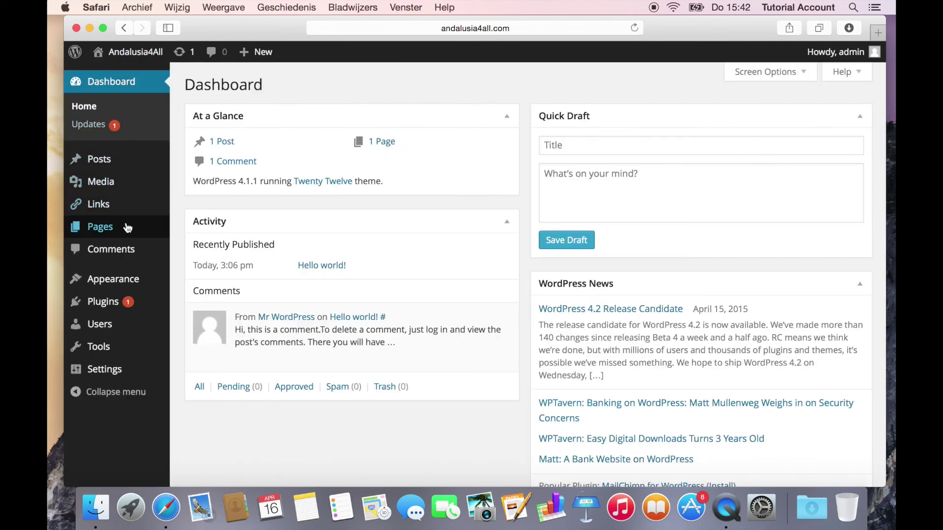
left_click(120, 238)
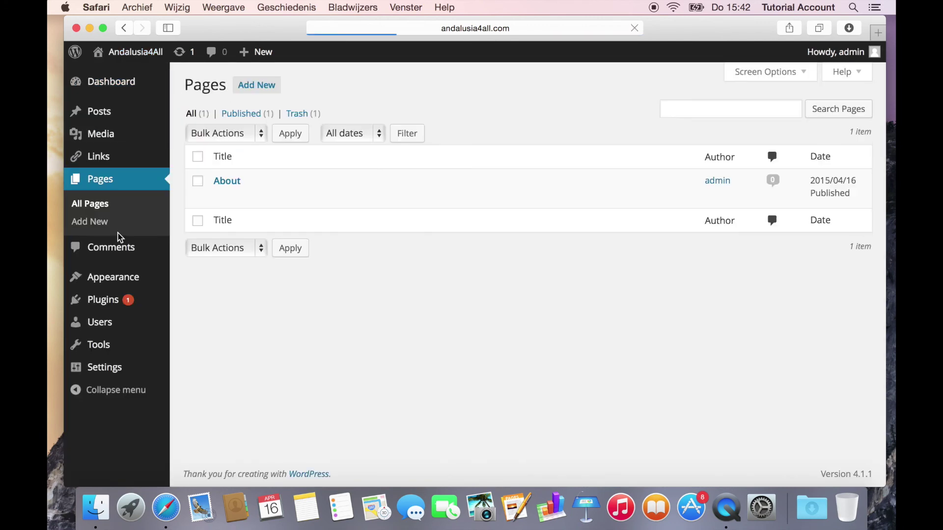
left_click(248, 87)
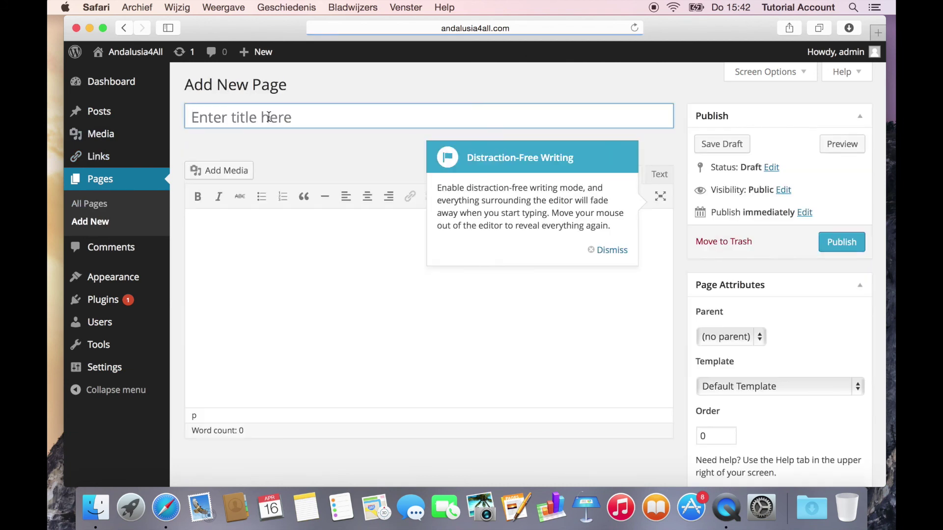
left_click(602, 250)
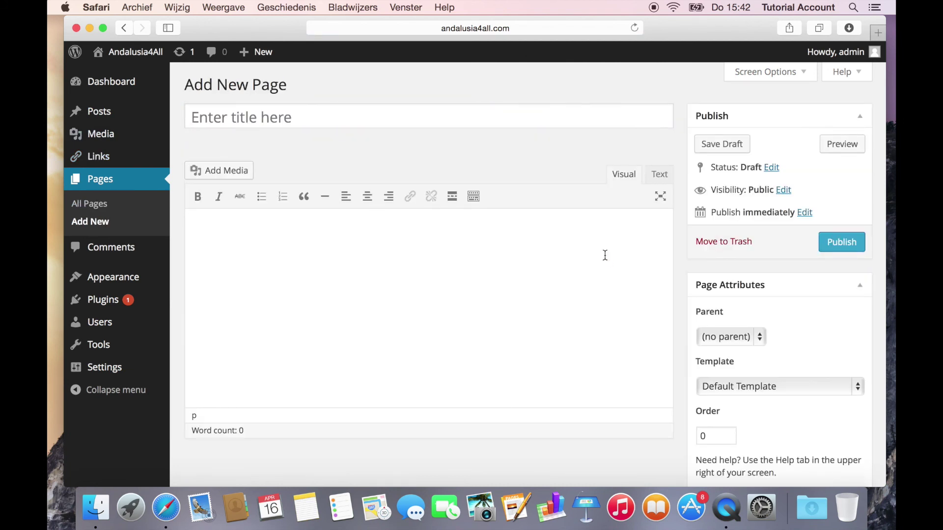
Step: Publish the page 'Tourist information' with body 'information about andalusia', then view the site
left_click(448, 120)
type("T")
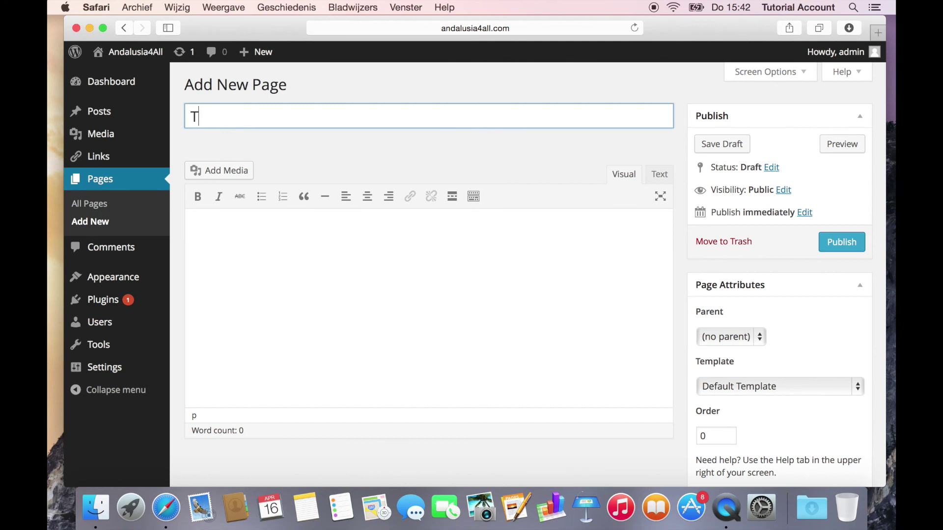
type("ourist information")
left_click(413, 252)
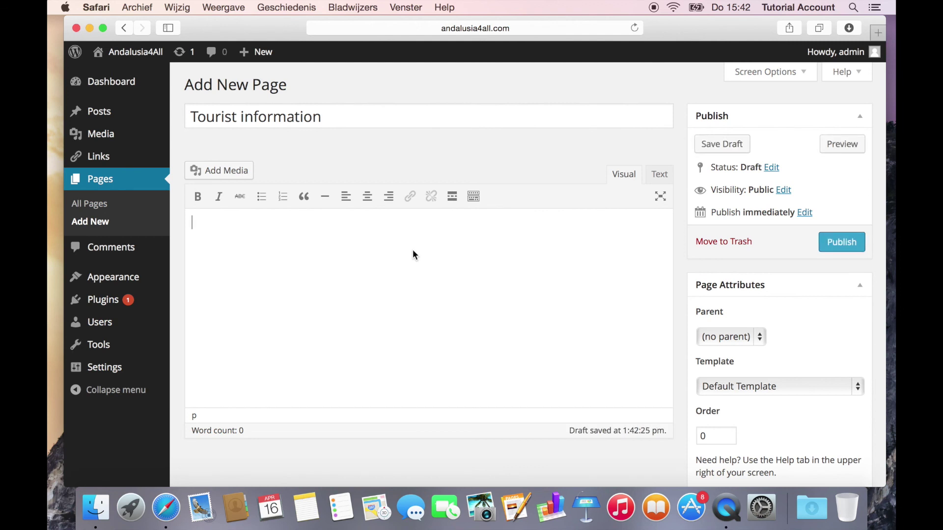
type("information about andalu")
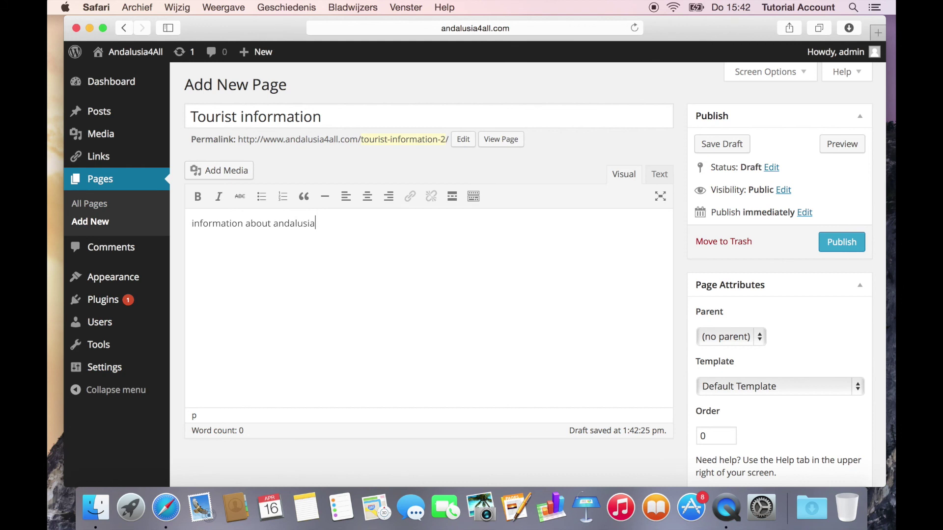
type("sia")
left_click(842, 243)
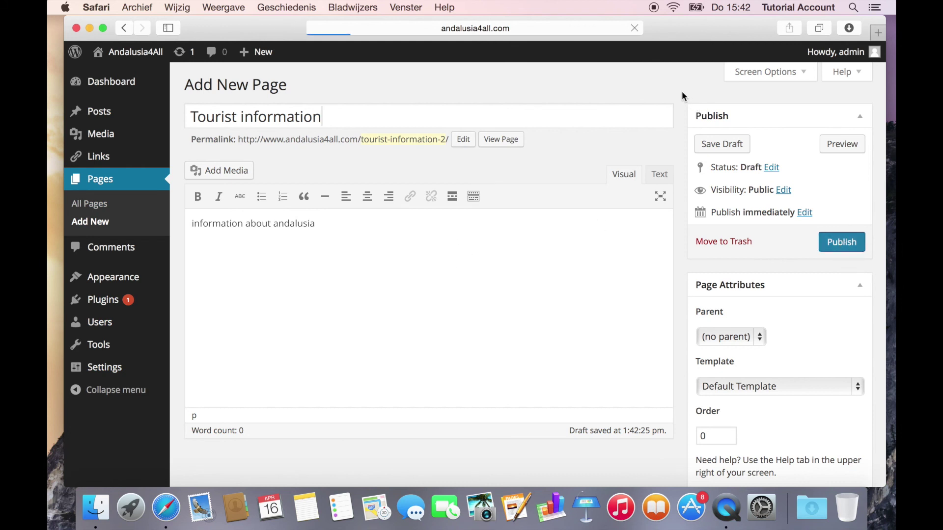
mouse_move(134, 56)
left_click(133, 51)
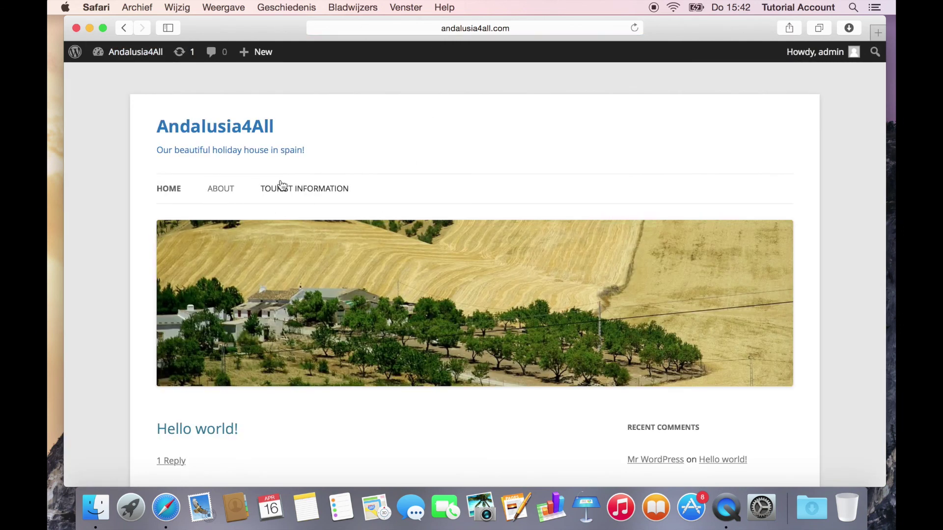
Step: Return to the dashboard and start a new post from the Posts list
scroll(309, 191, "down", 3)
scroll(311, 191, "up", 3)
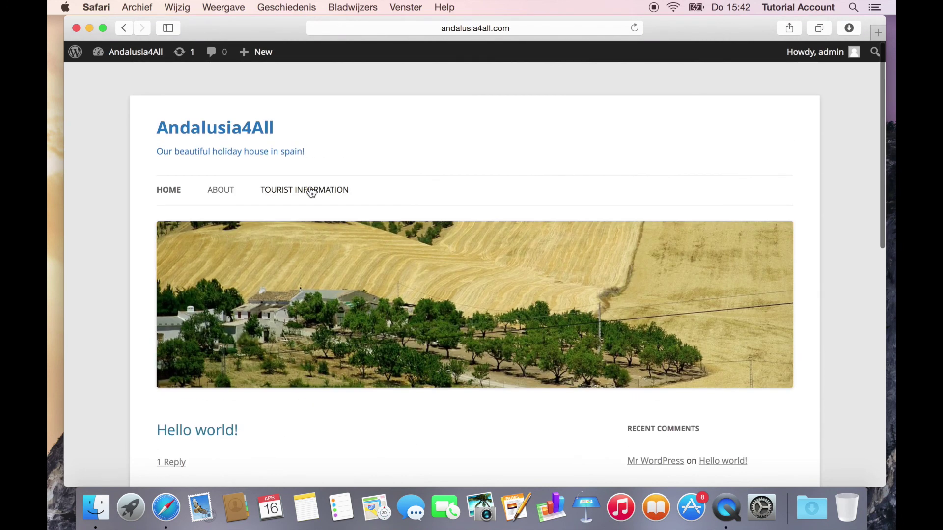
left_click(127, 52)
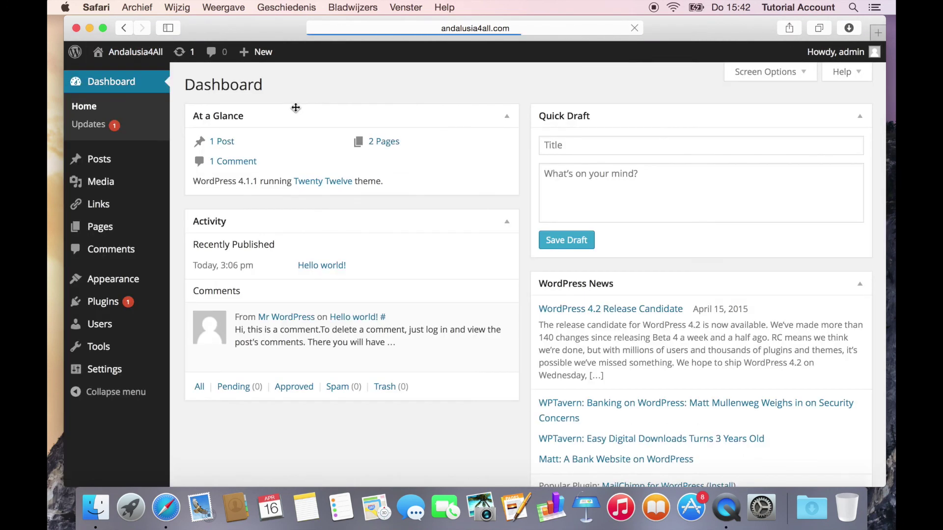
mouse_move(100, 158)
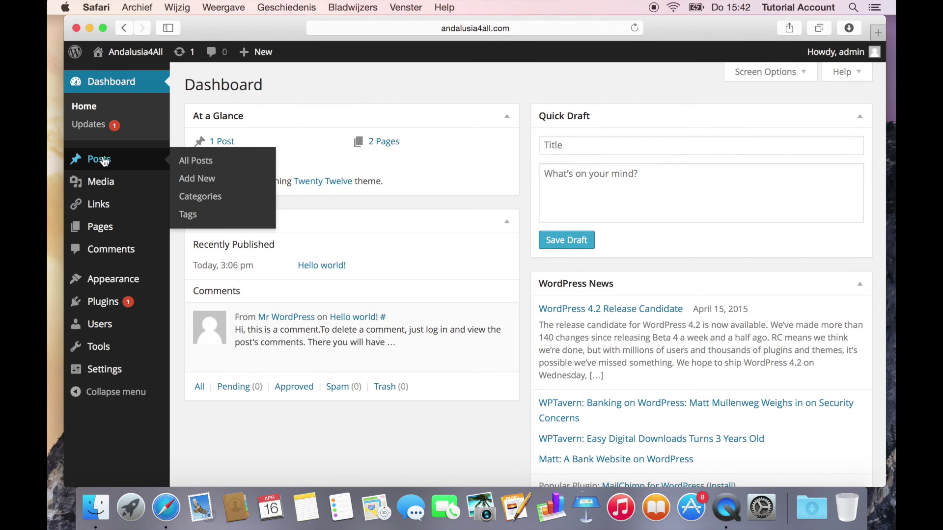
left_click(196, 162)
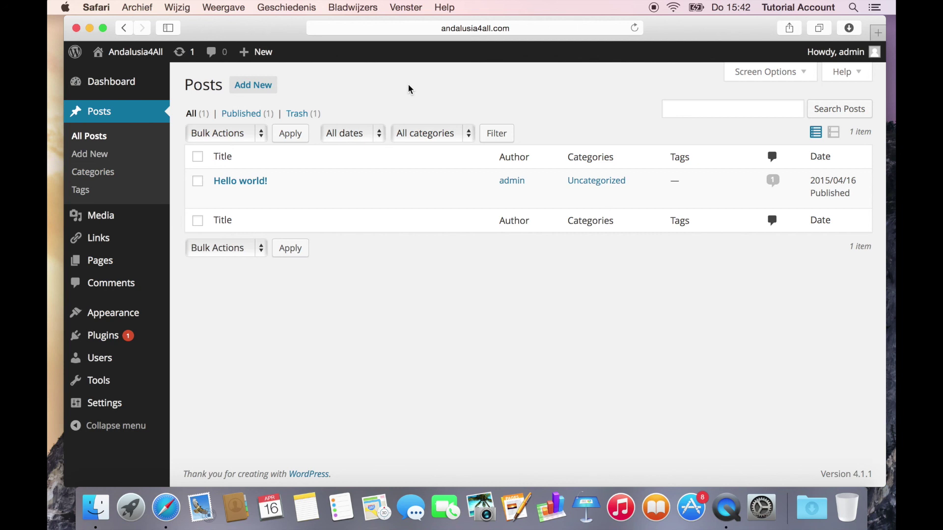
left_click(261, 87)
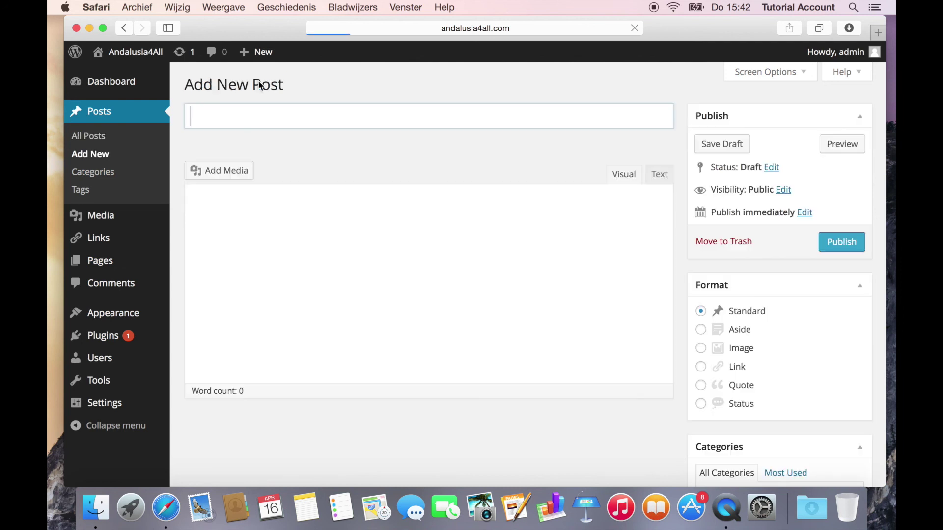
Step: Publish the post 'my first blog post' with body 'hello', then view the live site
type("my")
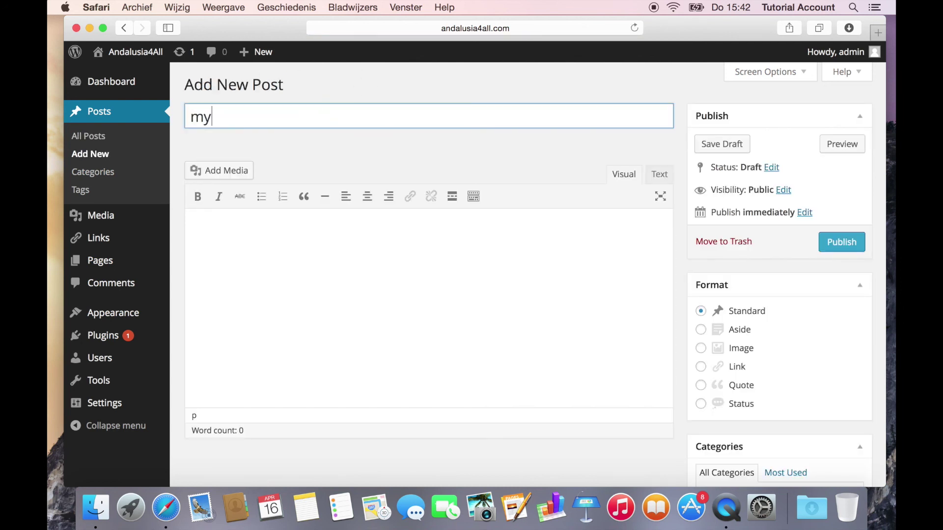
type(" first blog post")
key("Tab")
type("hello")
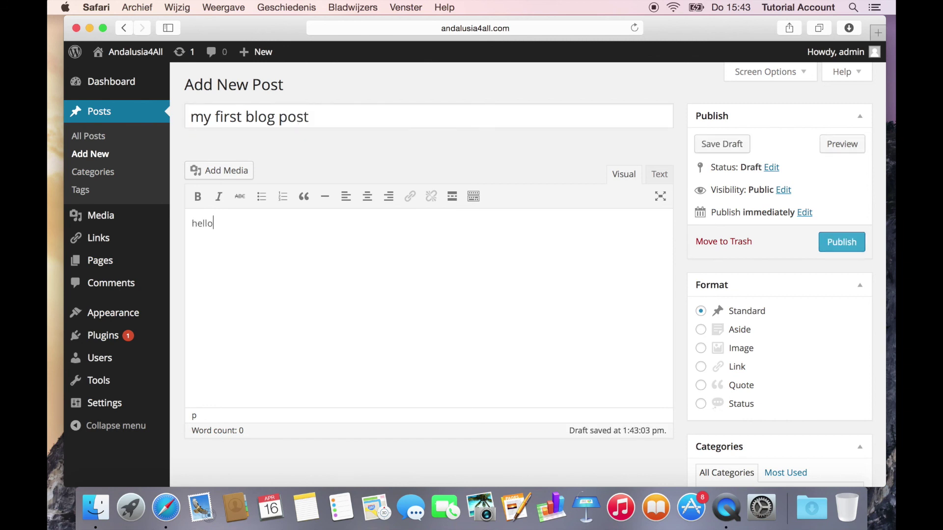
left_click(846, 243)
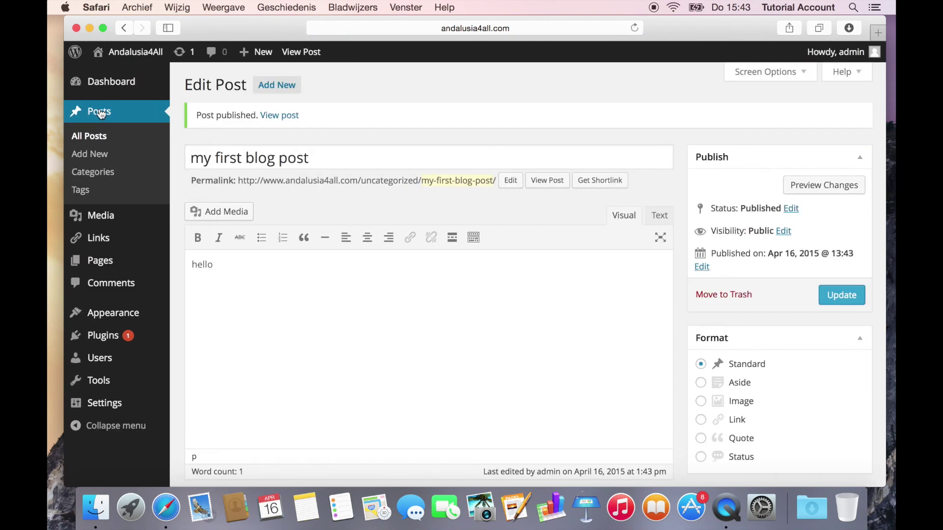
left_click(137, 52)
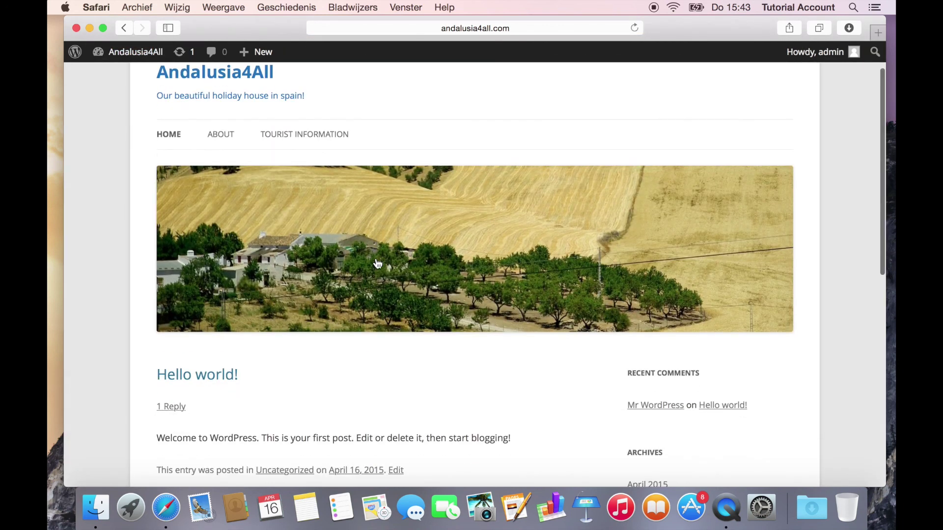
Step: Scroll the live Andalusia4All home page to check the 'Hello world!' post and Tourist information page
scroll(100, 226, "down", 5)
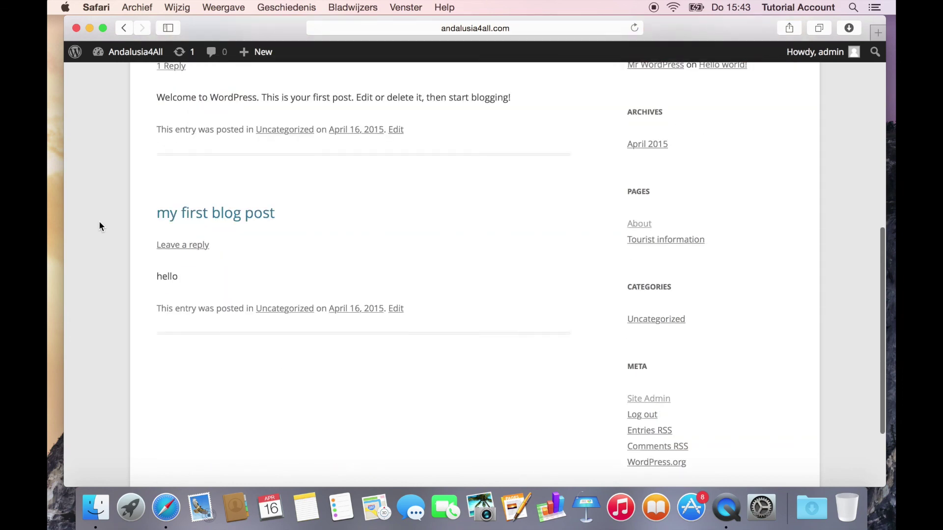
scroll(98, 227, "up", 8)
scroll(97, 229, "down", 15)
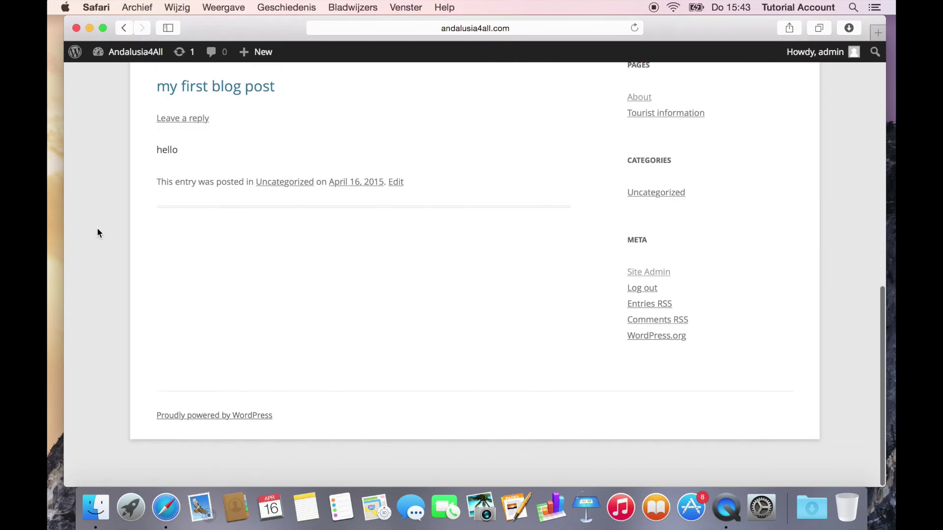
scroll(97, 228, "up", 20)
scroll(97, 229, "down", 1)
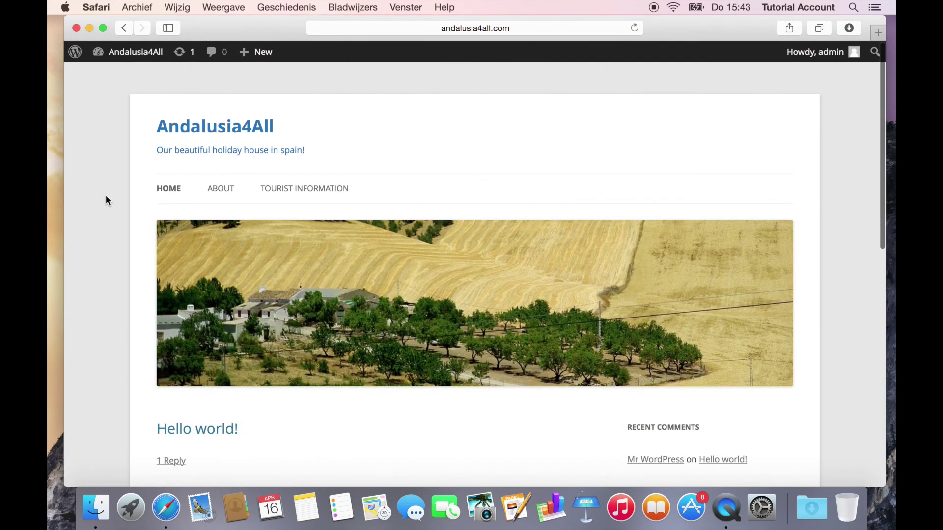